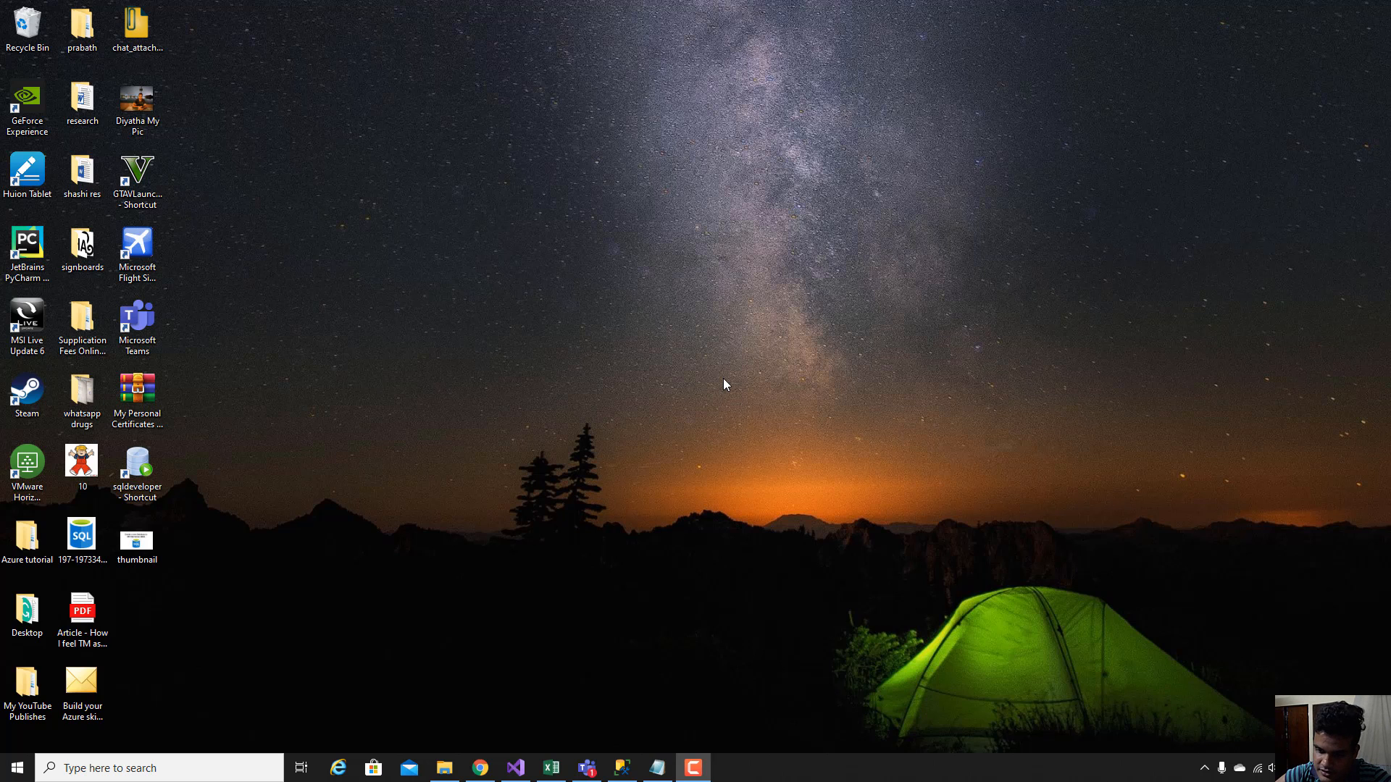
- Switch to SQL Server Management Studio and start designing a new table under the HR_SYSTEM database's Tables
left_click(623, 767)
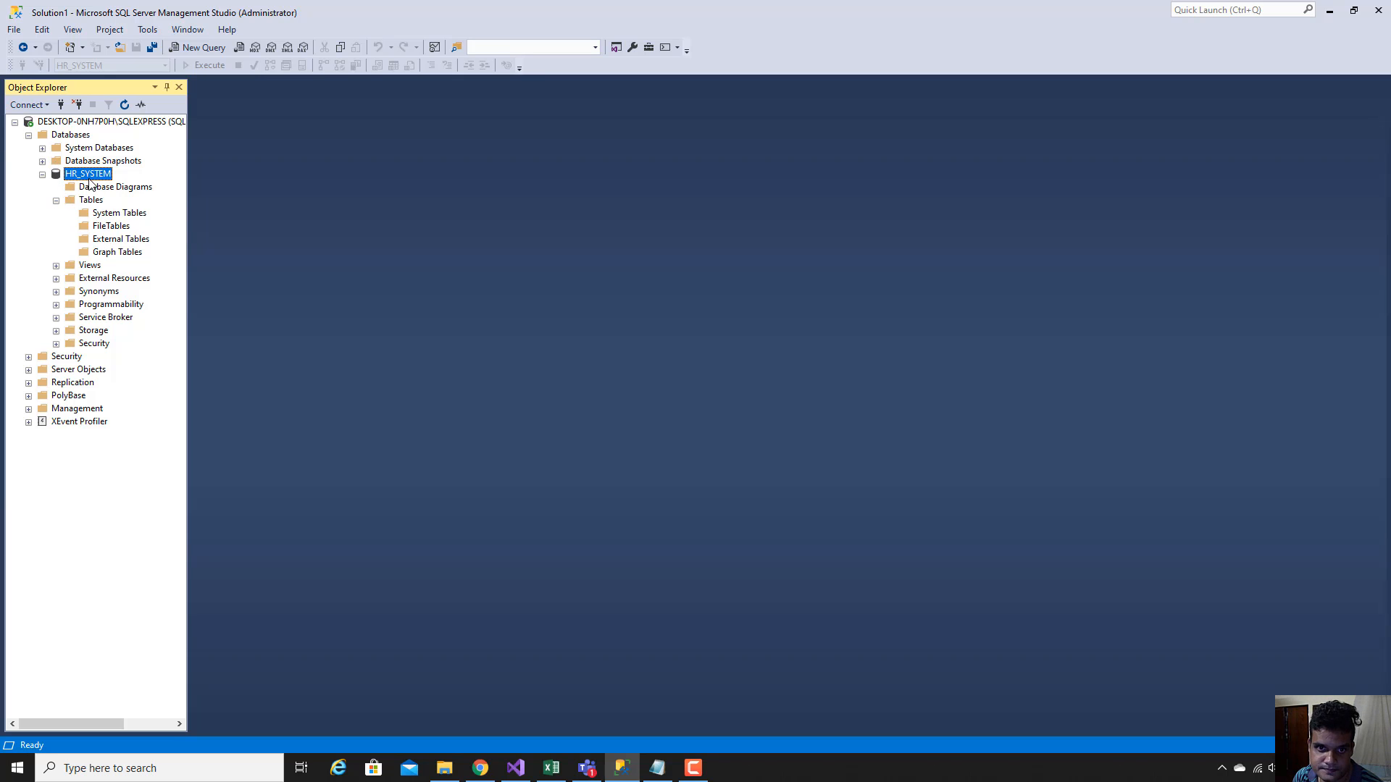
left_click(56, 201)
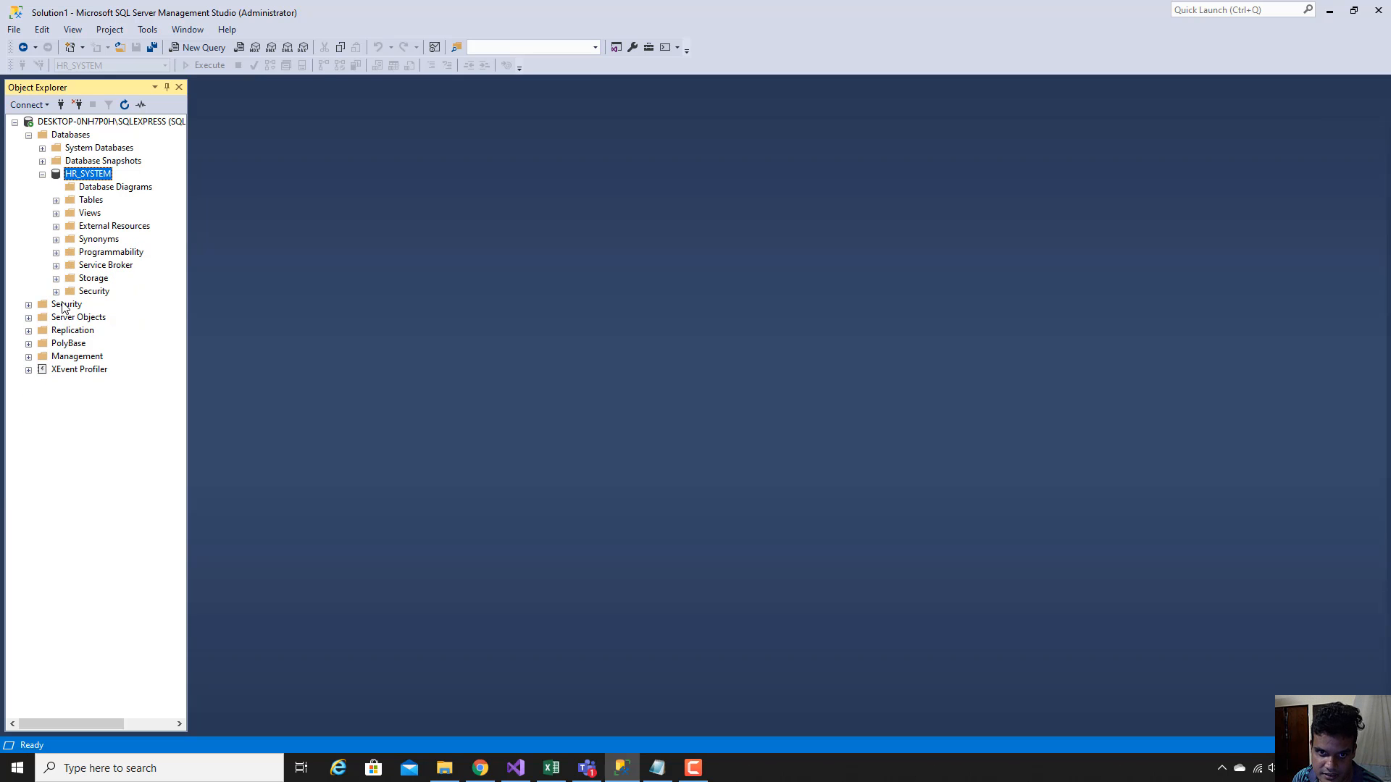
left_click(57, 200)
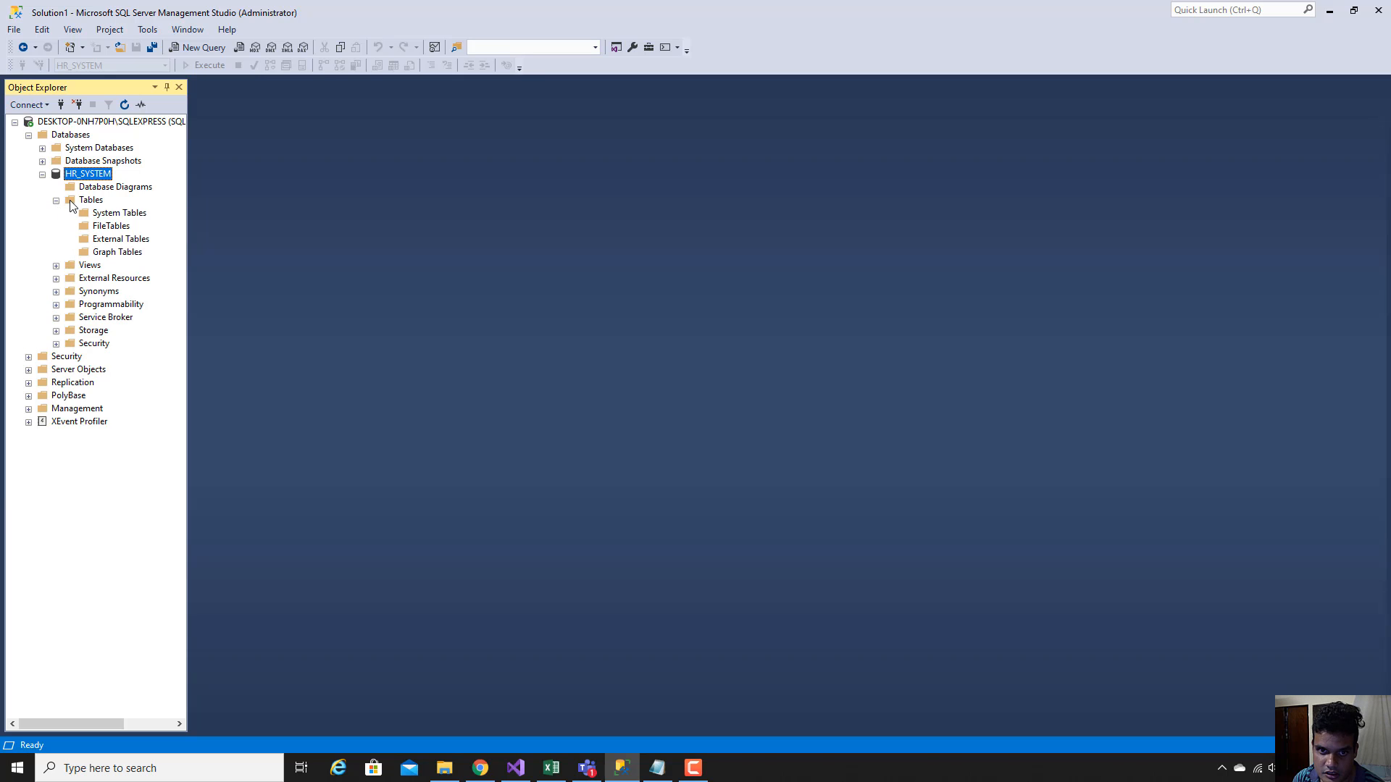
left_click(72, 204)
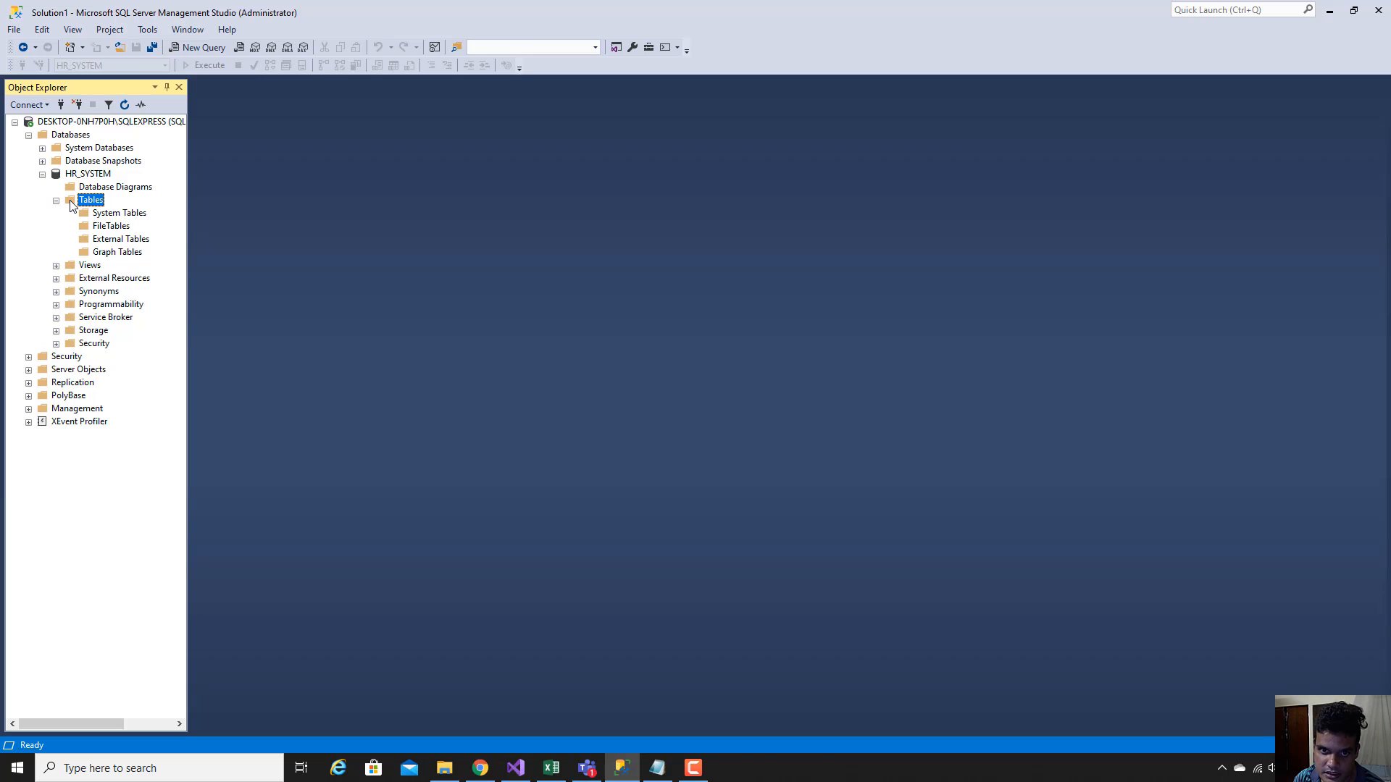
right_click(72, 205)
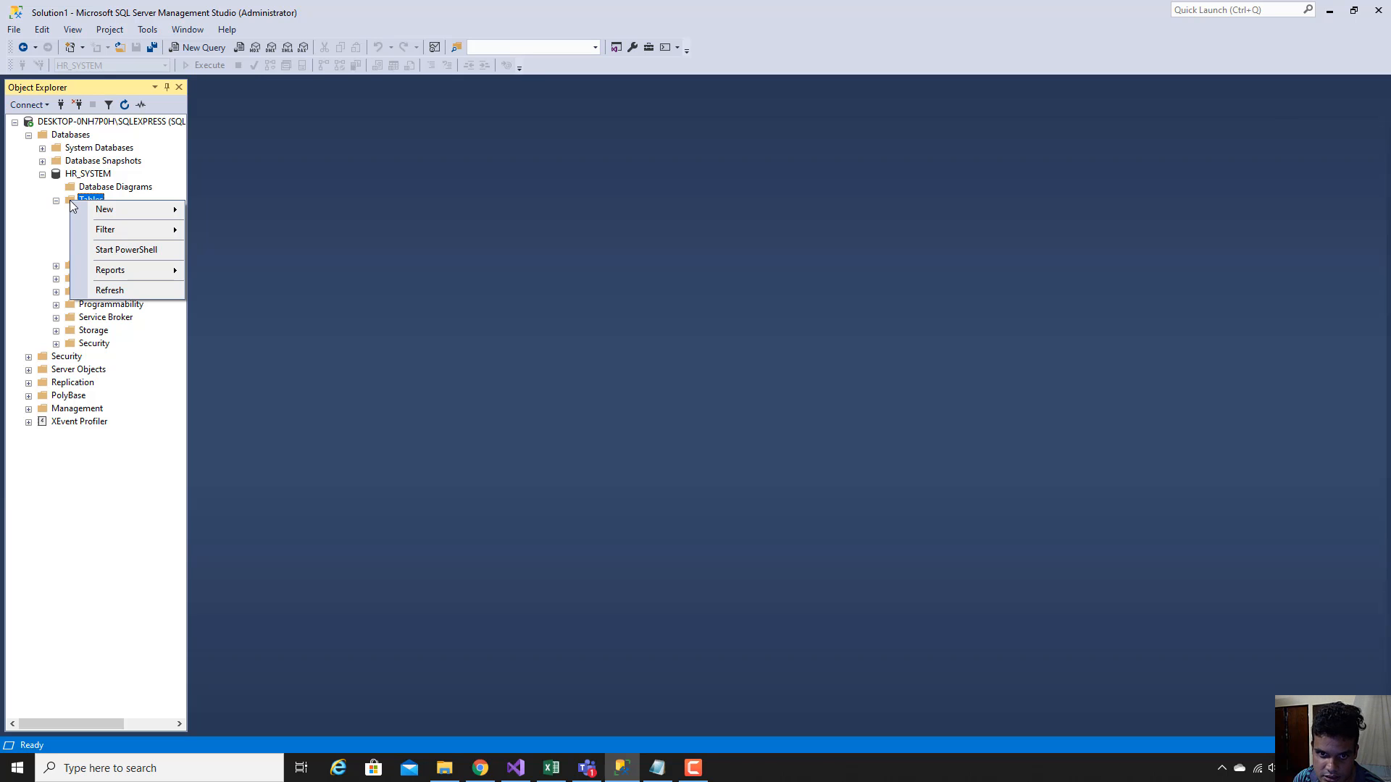
mouse_move(96, 210)
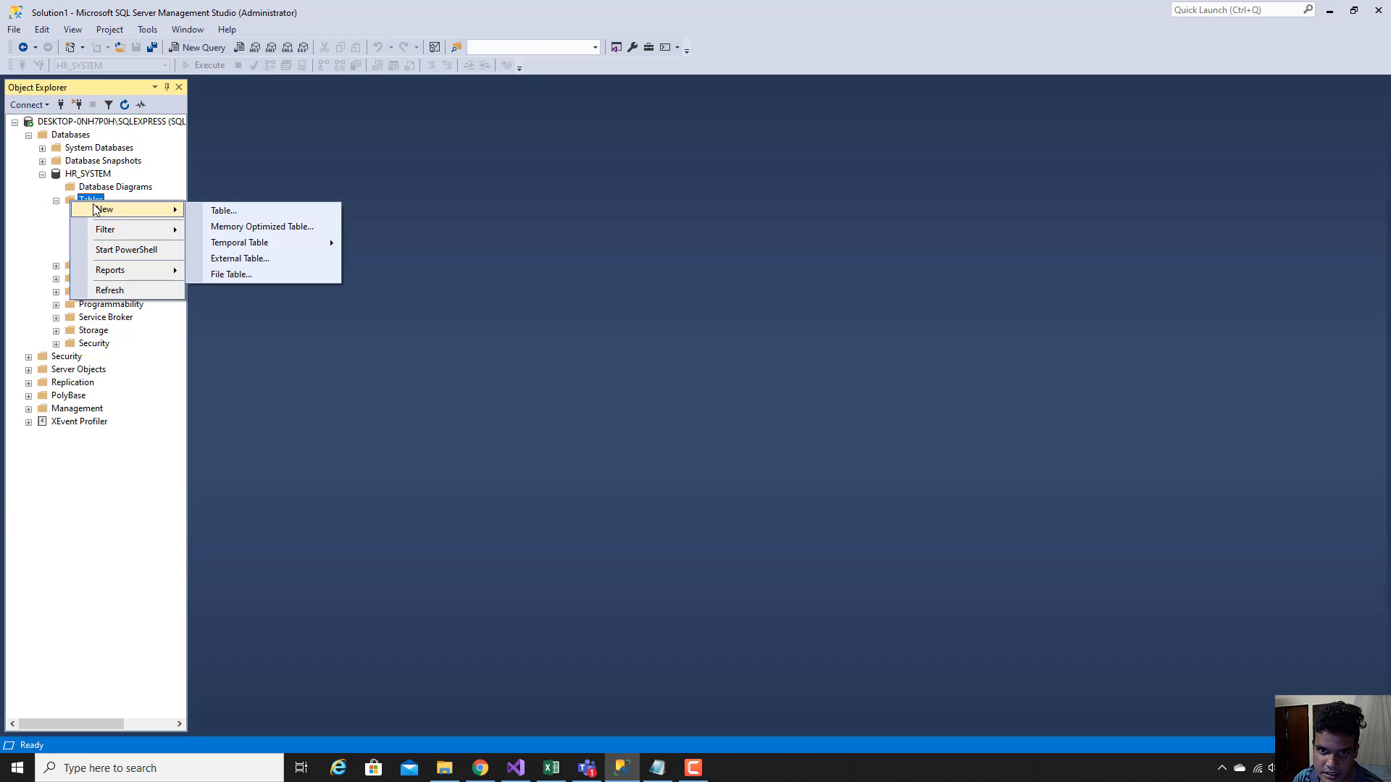
left_click(267, 210)
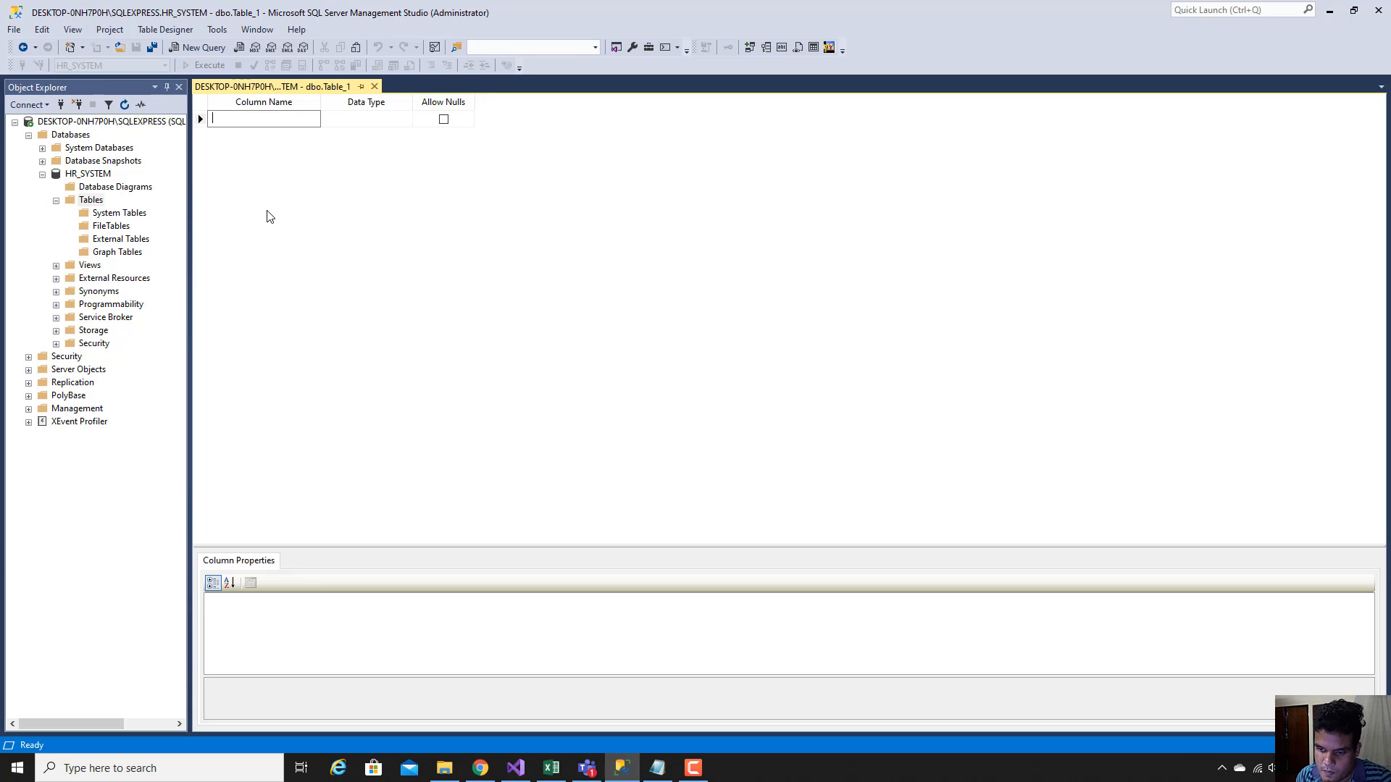
- Copy DEPT_ID from the DEPARTMENTS list in the Notepad notes and paste it as the new table's first column name
left_click(661, 775)
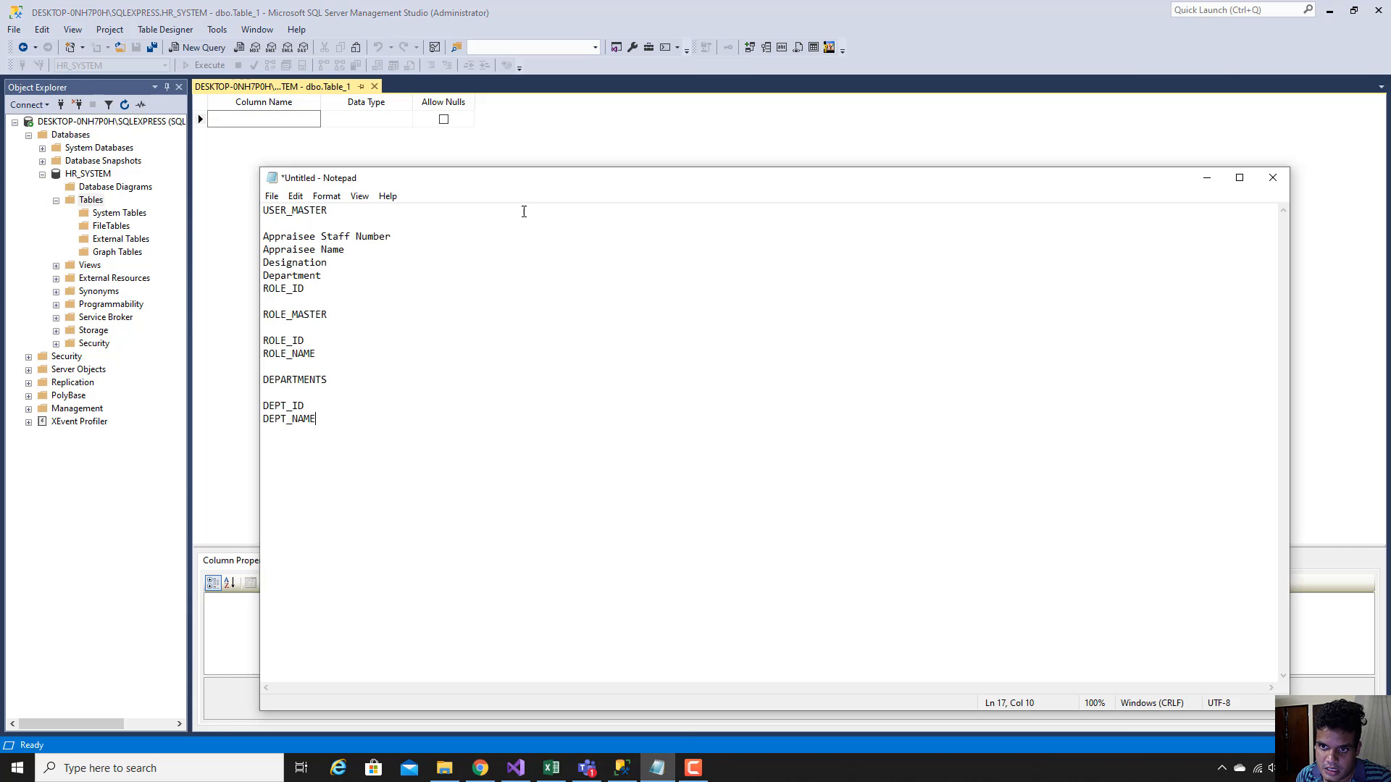
left_click_drag(506, 177, 717, 137)
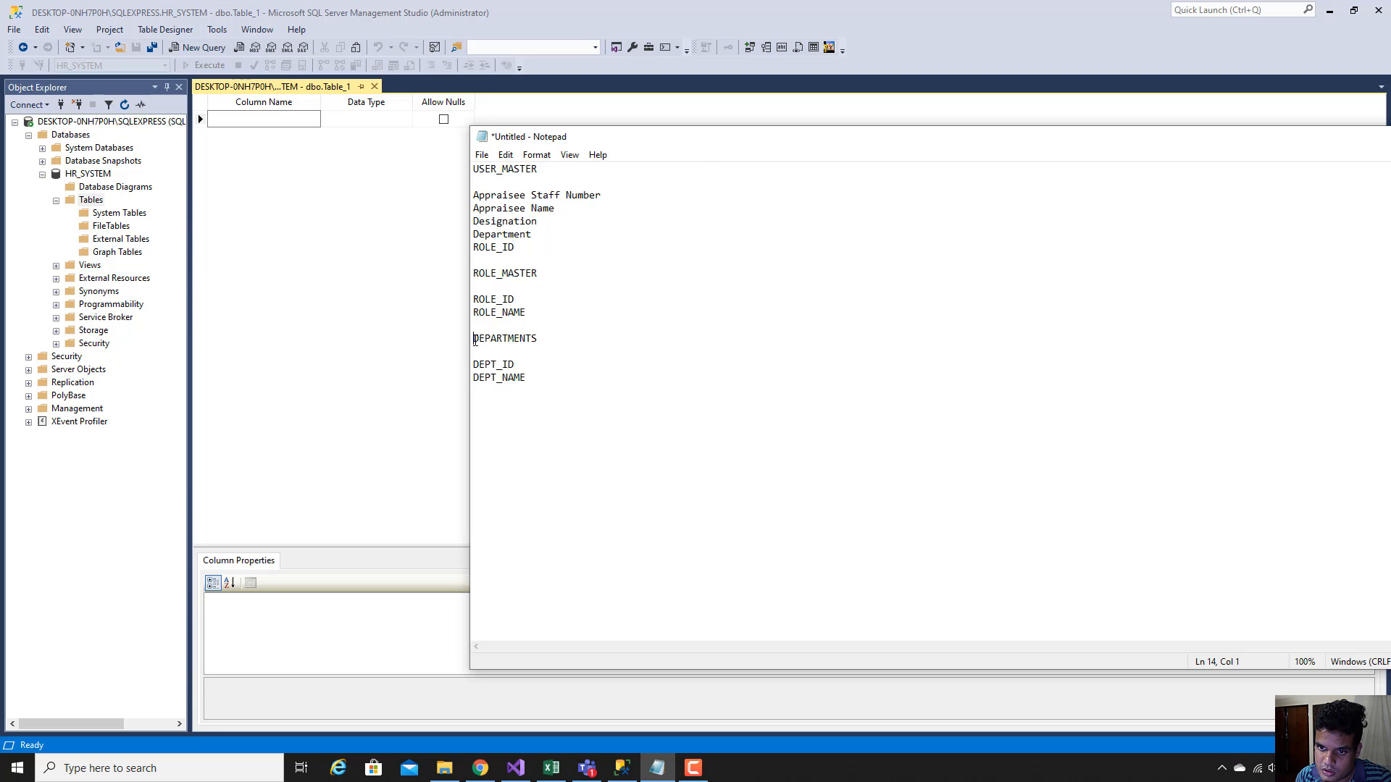
left_click_drag(475, 341, 533, 339)
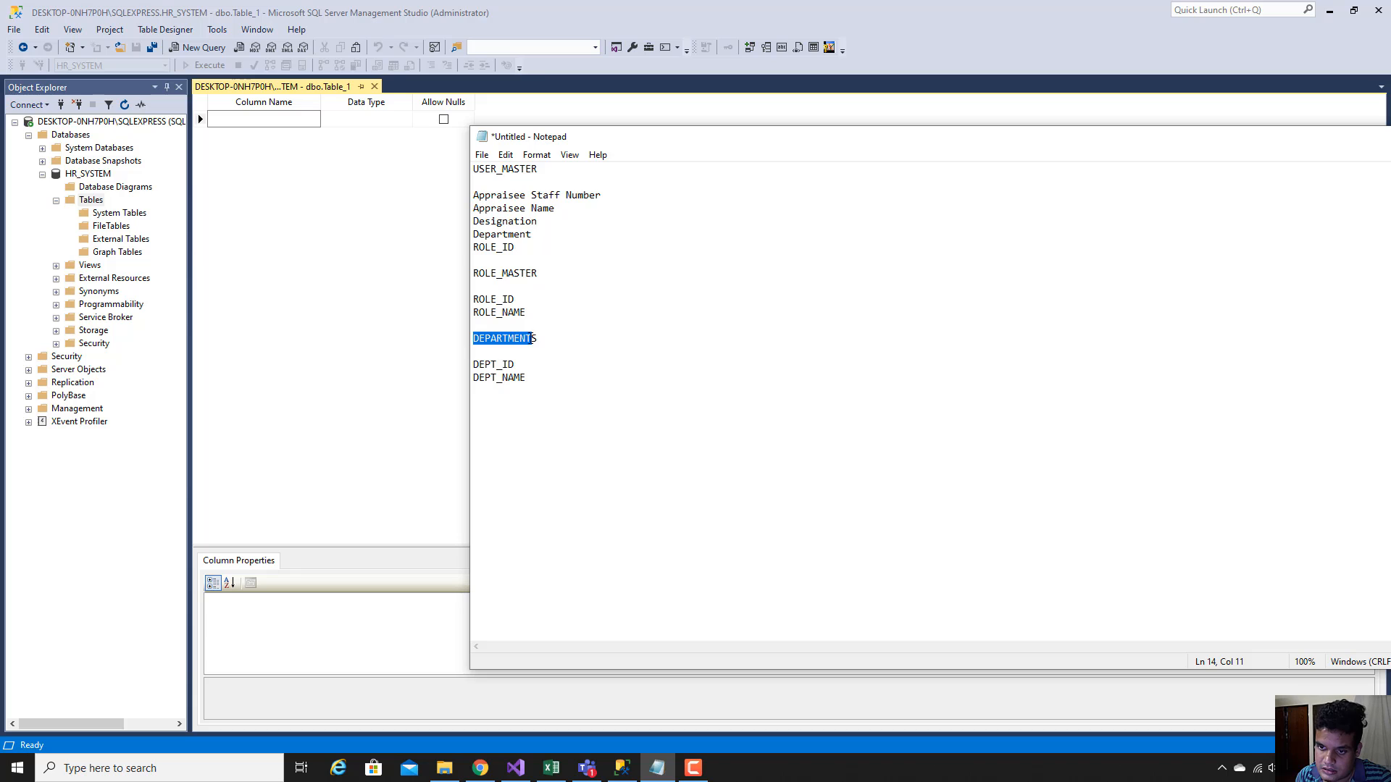
left_click(534, 339)
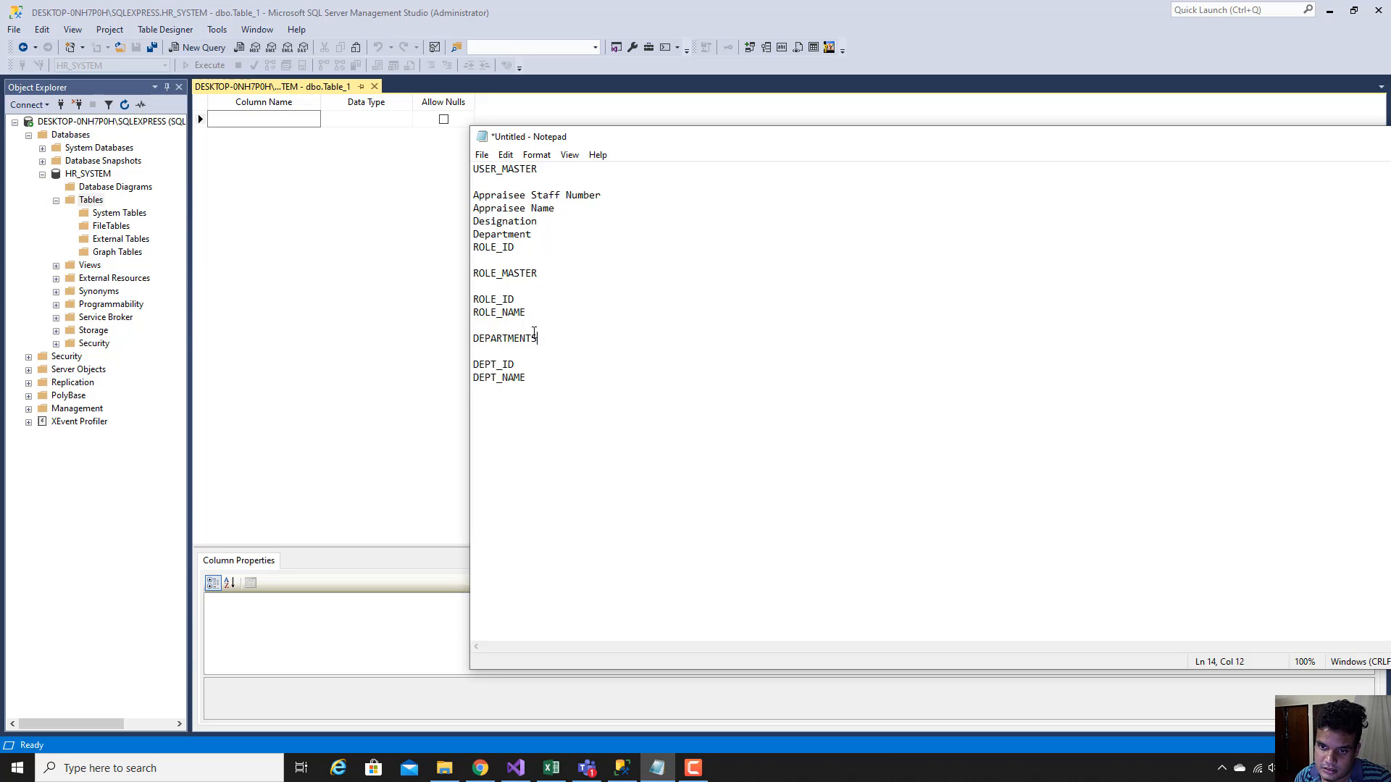
double_click(495, 365)
key("ctrl+c")
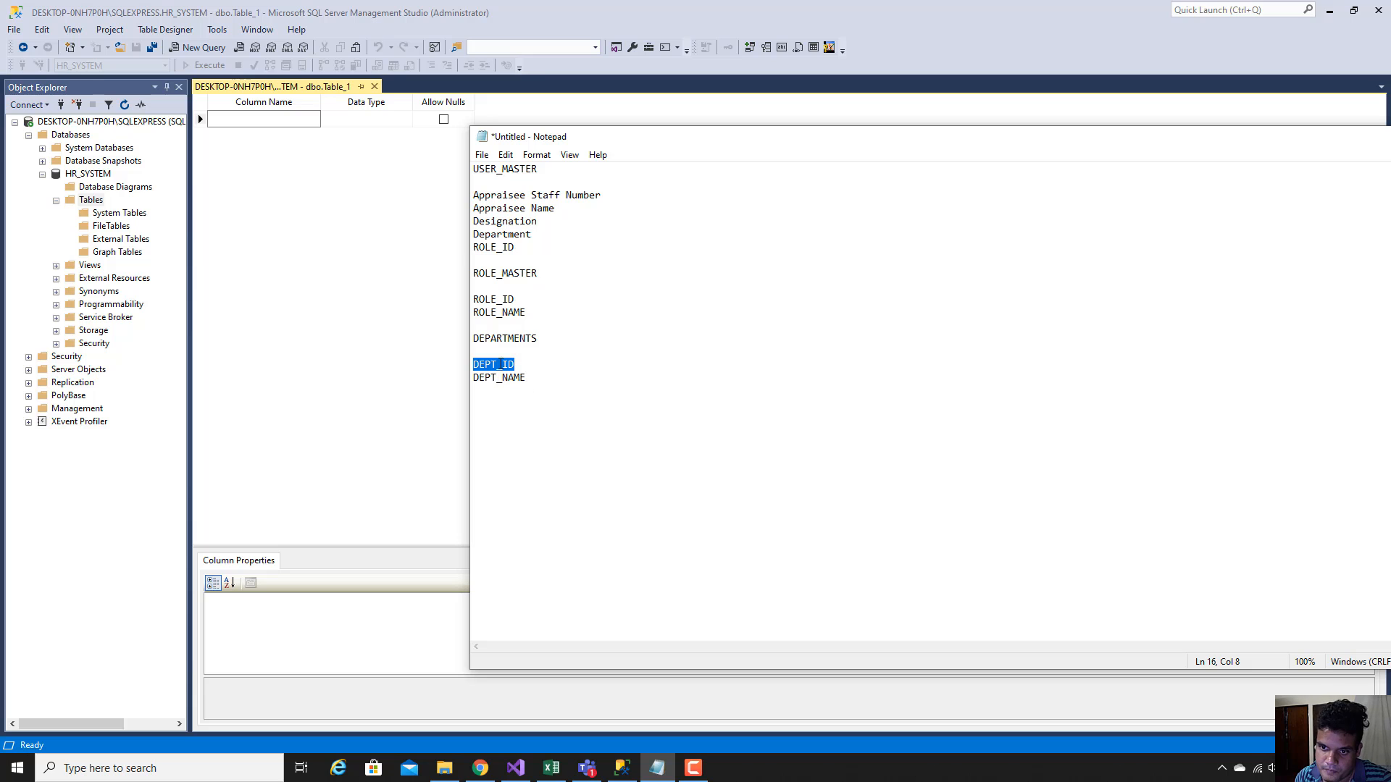
left_click(262, 120)
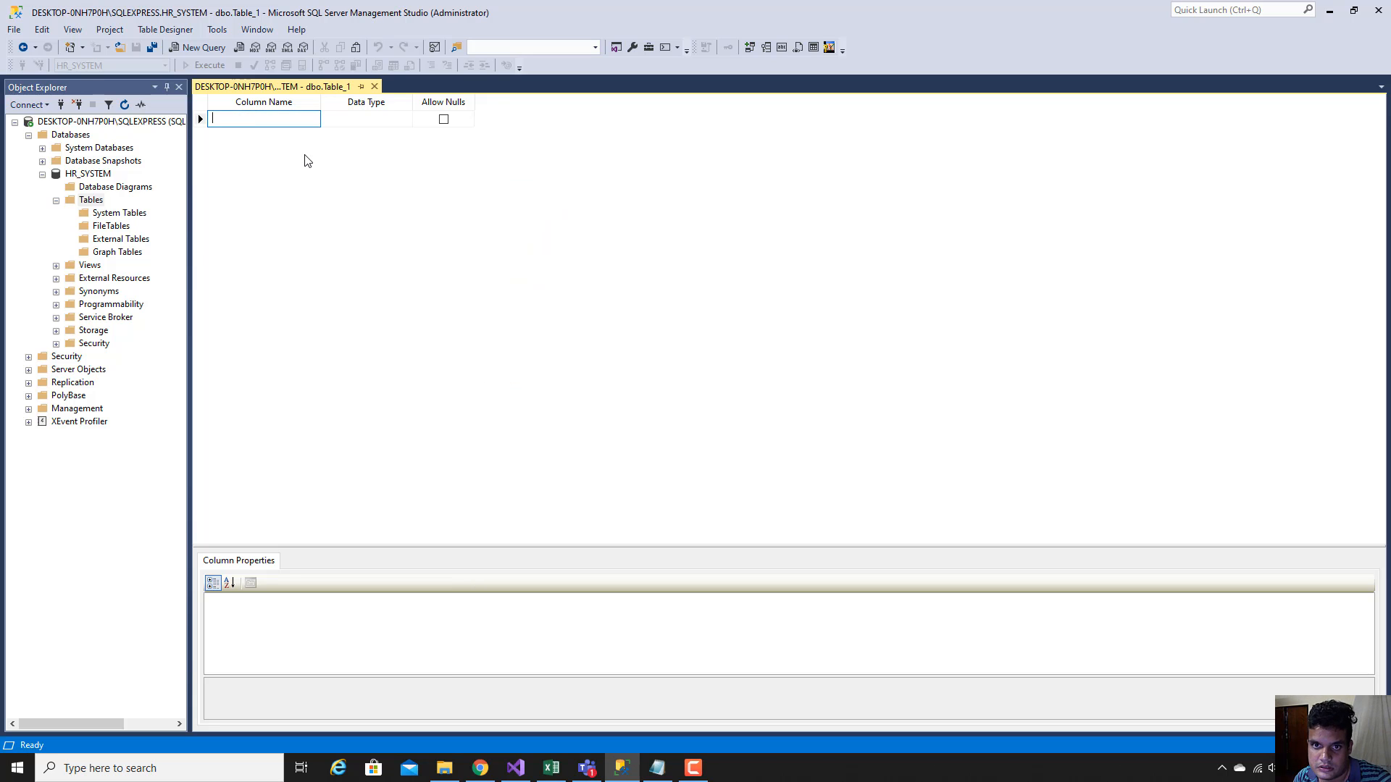
key("ctrl+v")
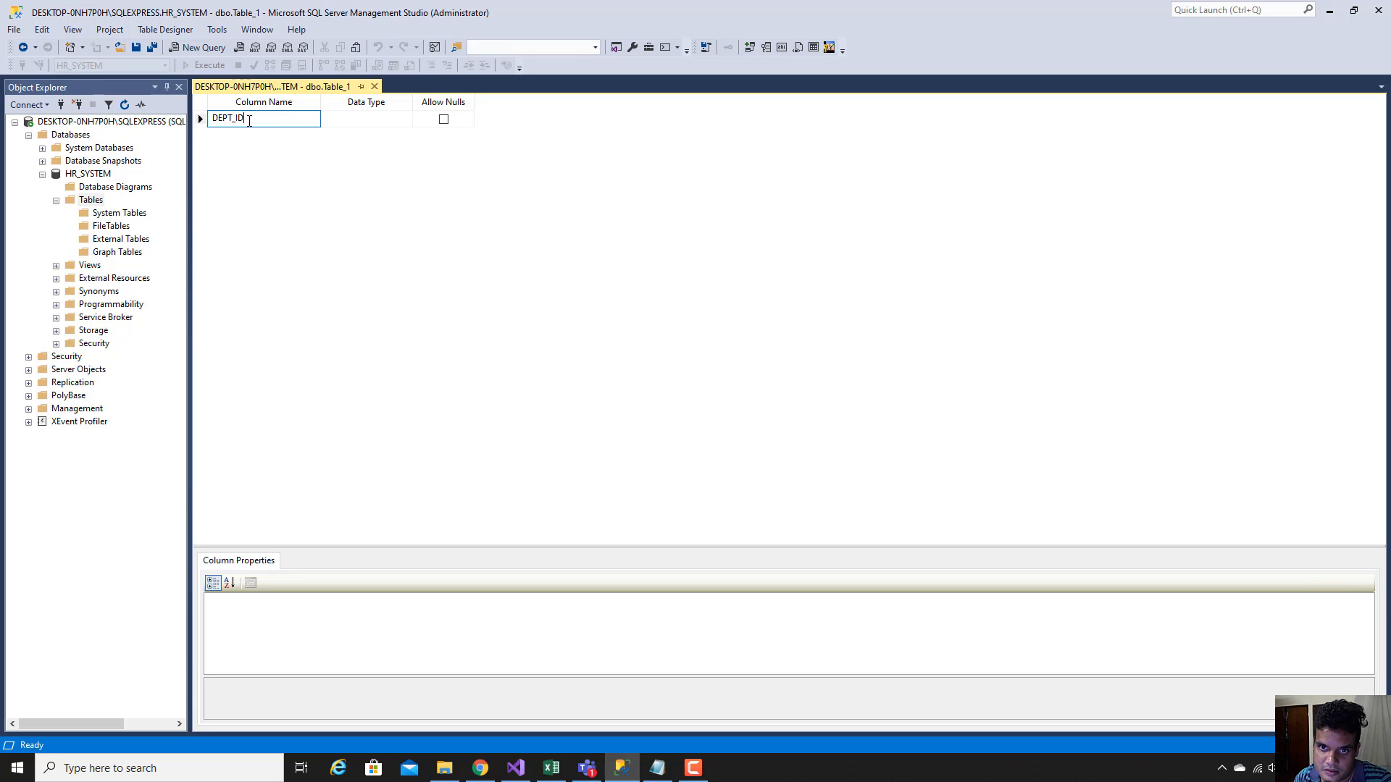
- Define the DEPT_ID column as a non-nullable nchar(10) primary key
left_click(403, 120)
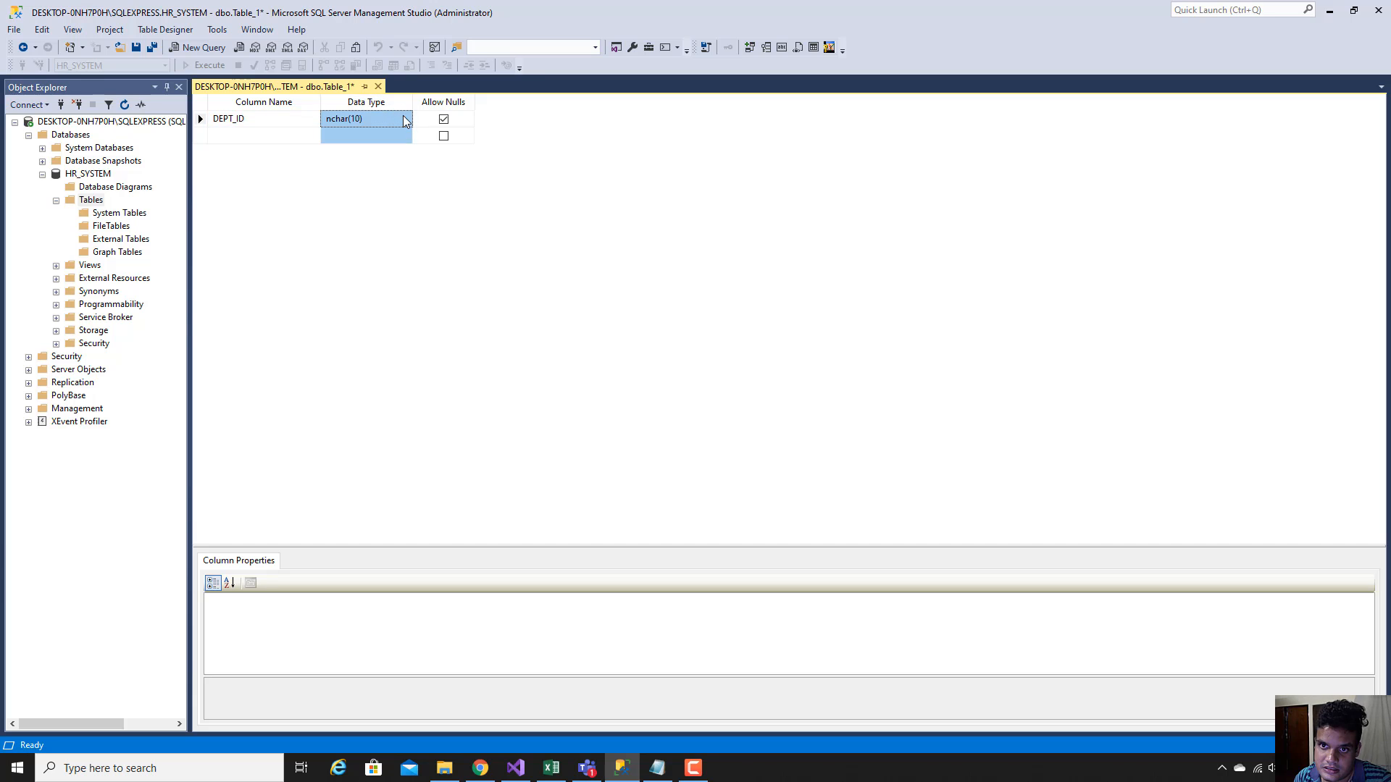
left_click(405, 120)
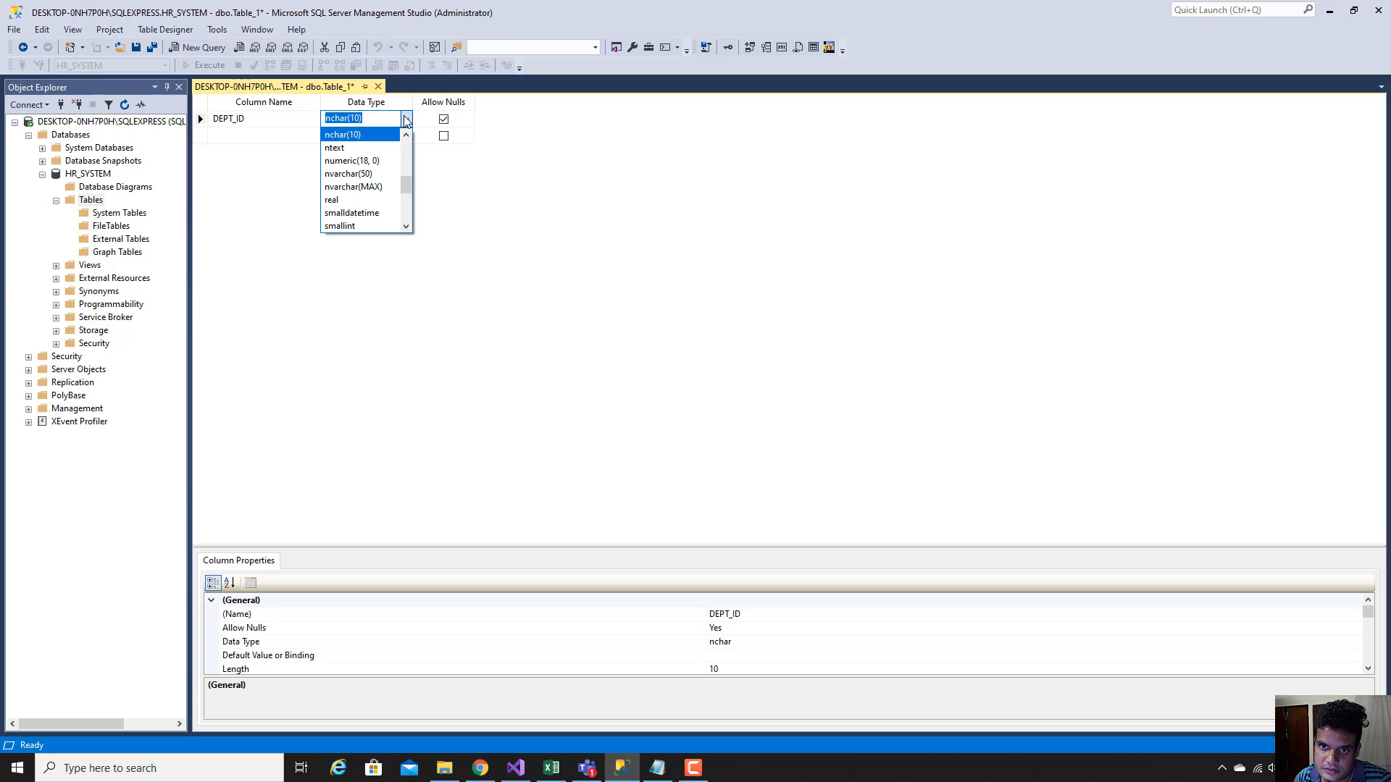
left_click(351, 138)
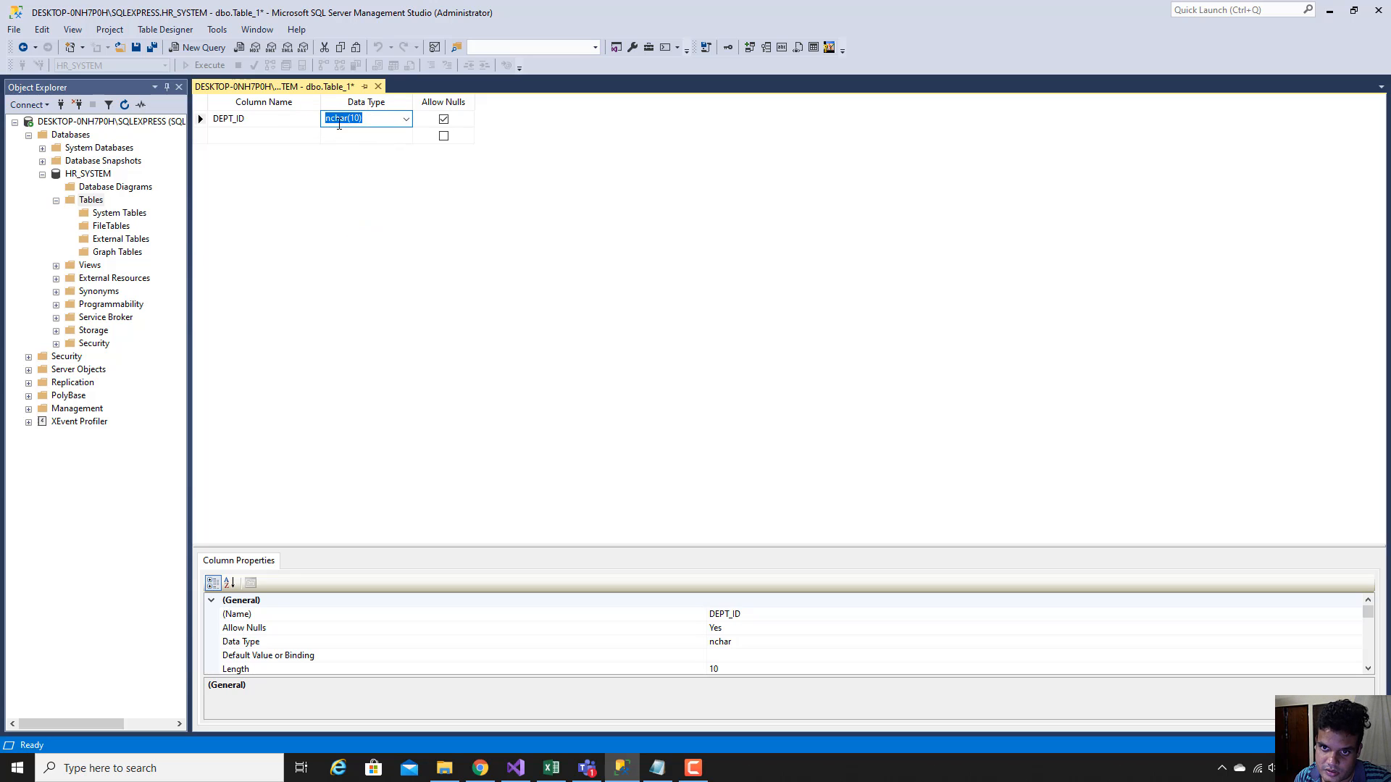
left_click(444, 120)
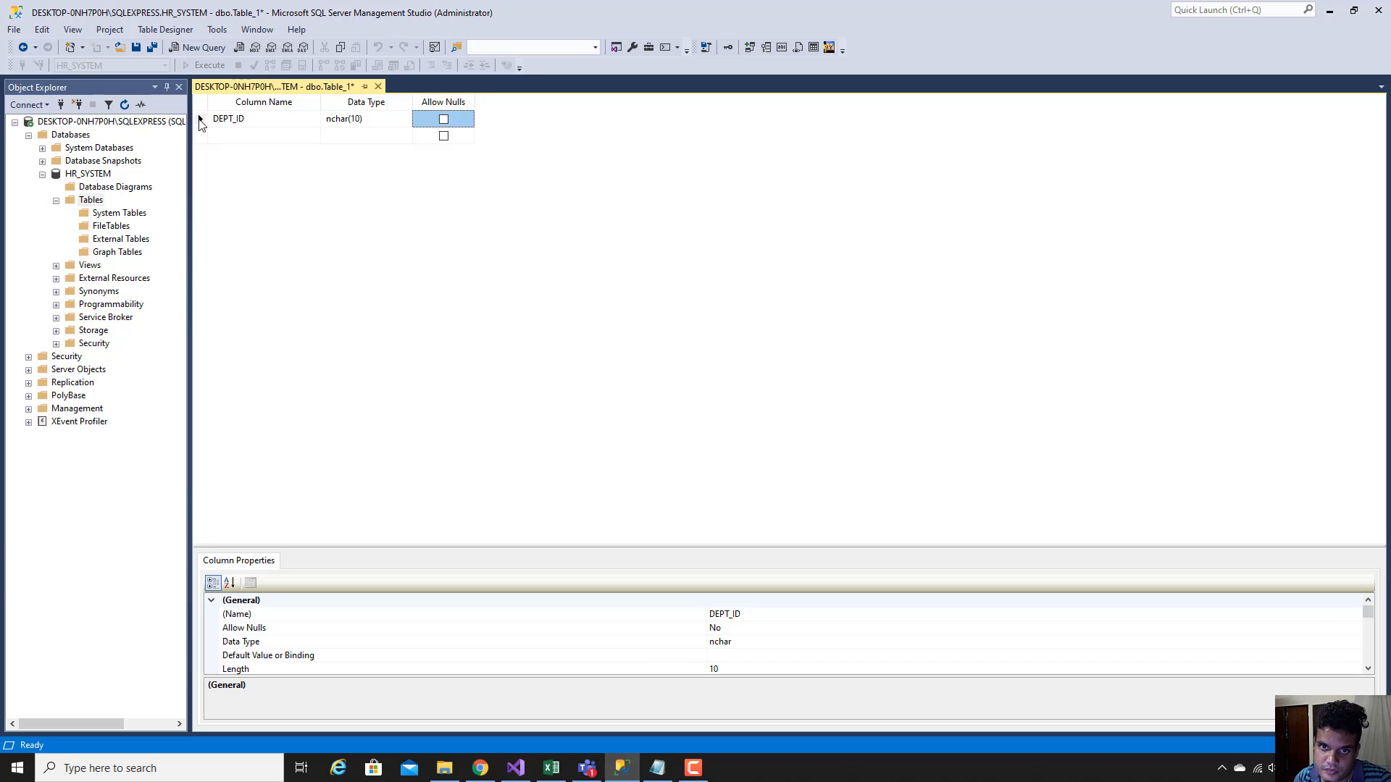
right_click(200, 121)
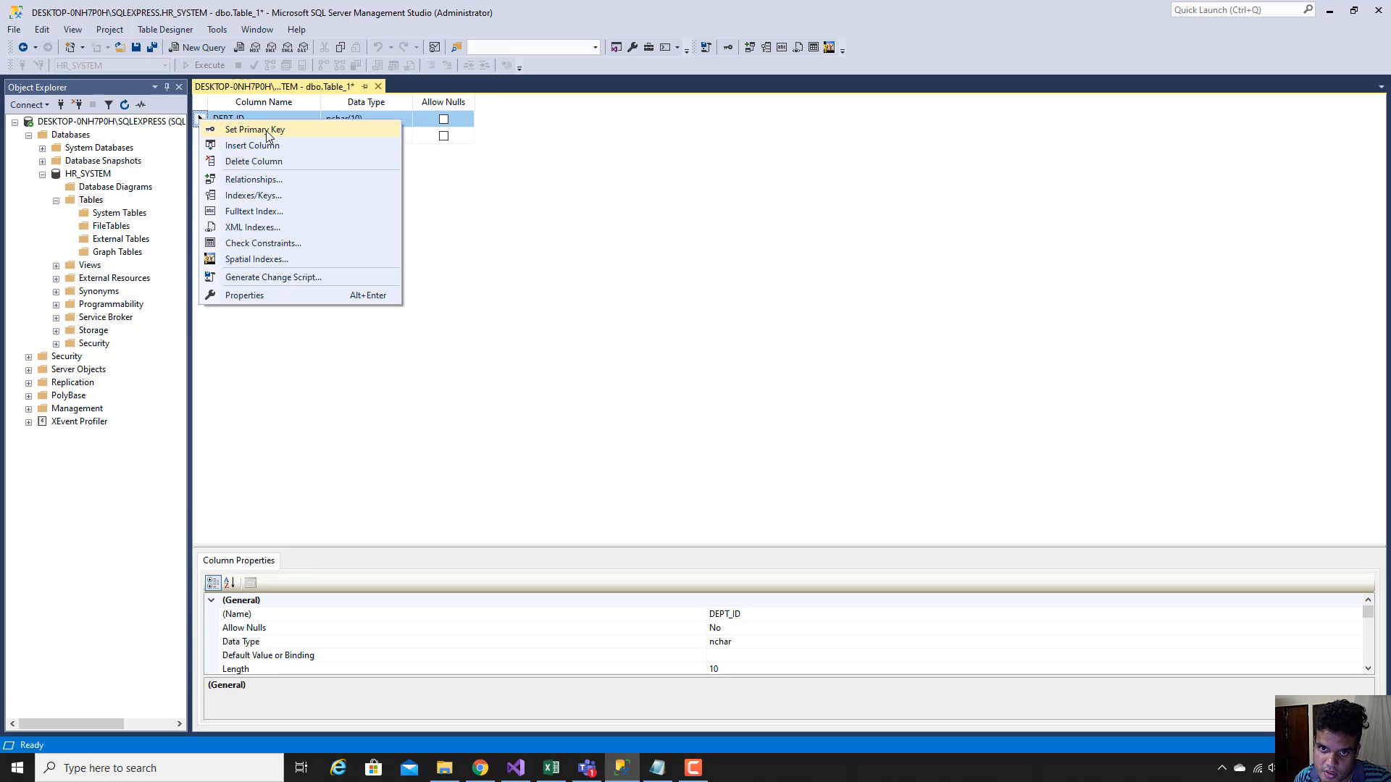
left_click(266, 130)
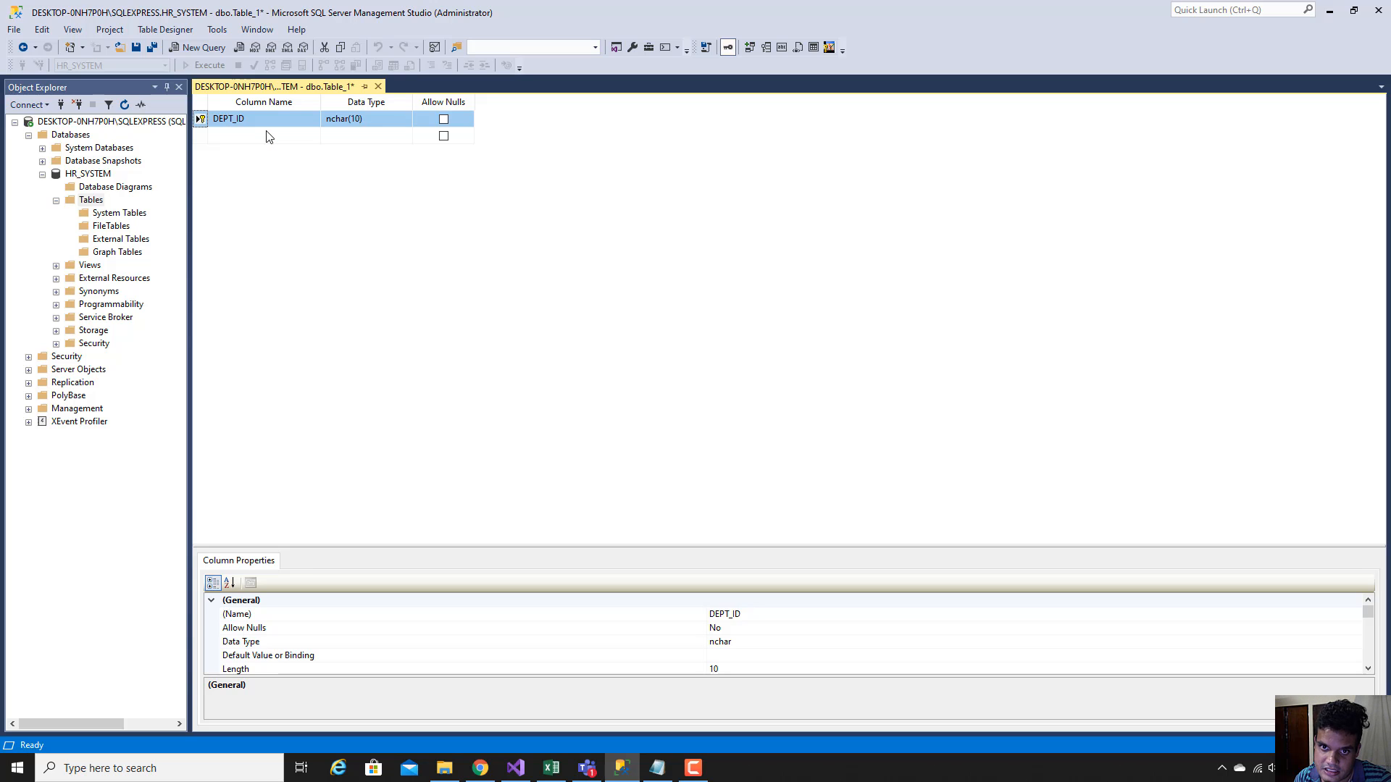
- Add a second column named DEPT_NAME below DEPT_ID, checking the name against the Notepad notes
left_click(267, 135)
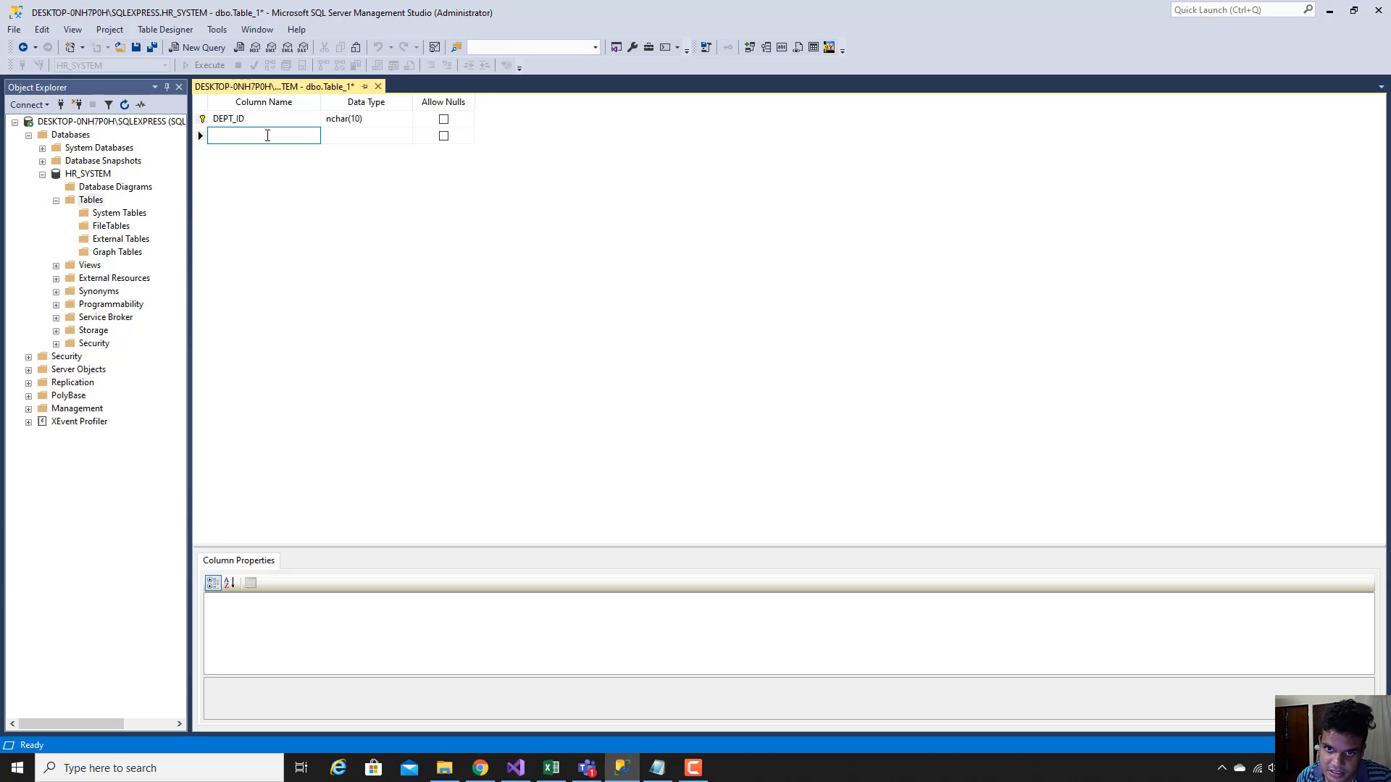
left_click(657, 768)
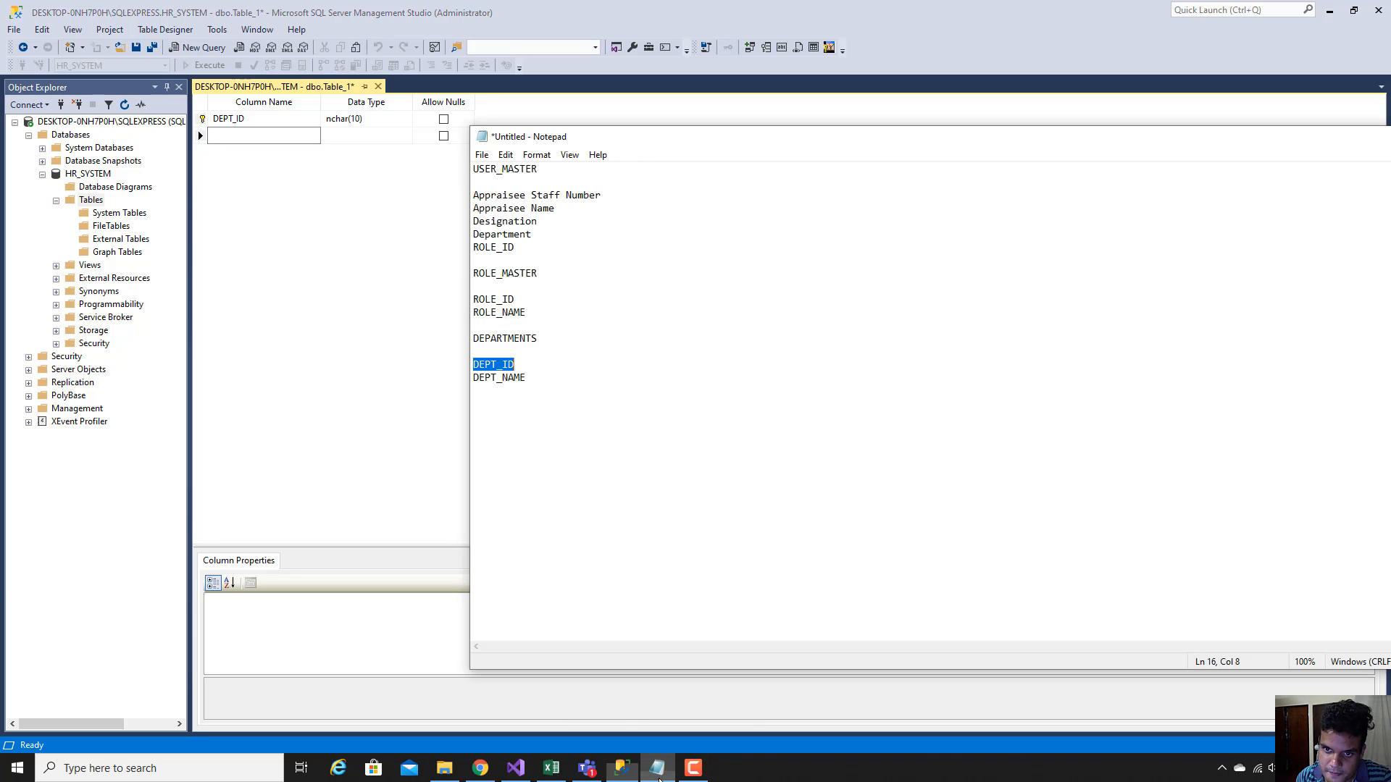
left_click(657, 768)
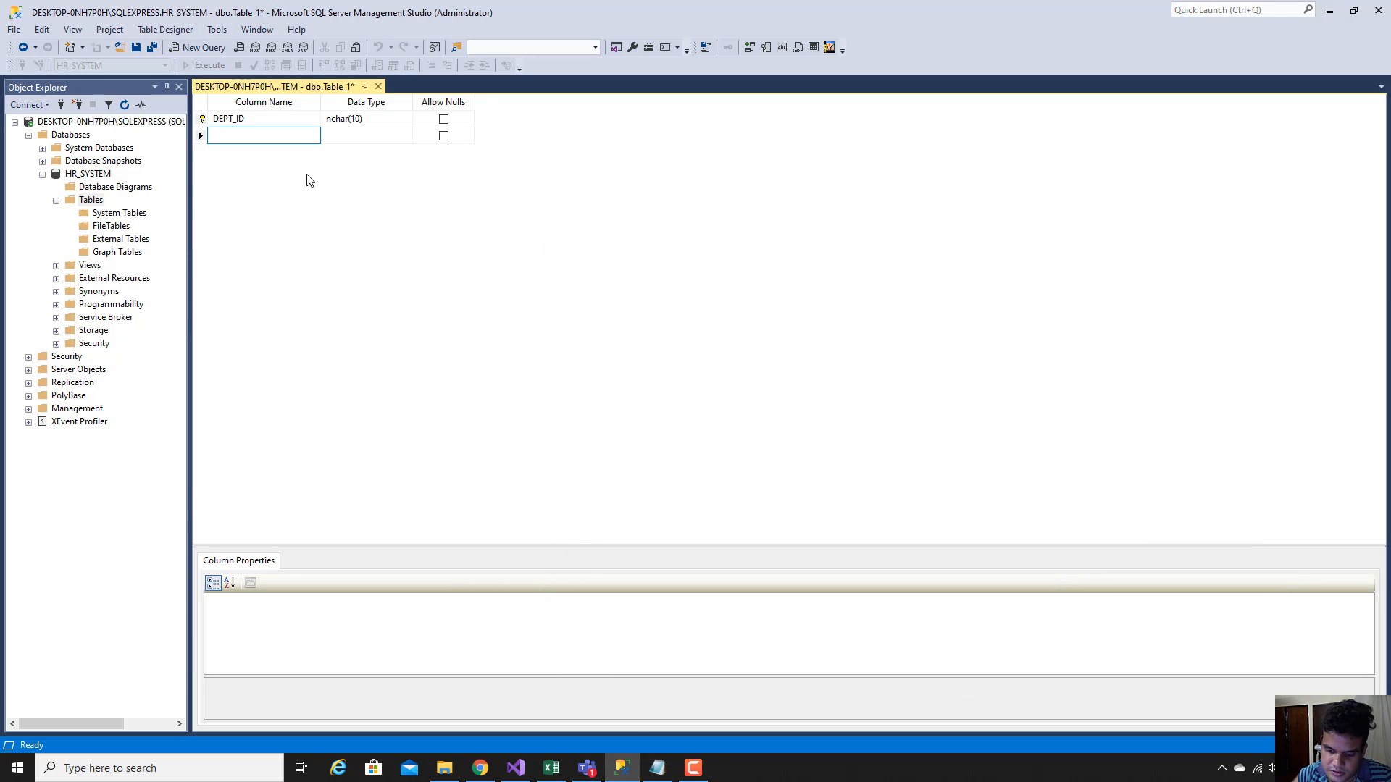
type("DEPT")
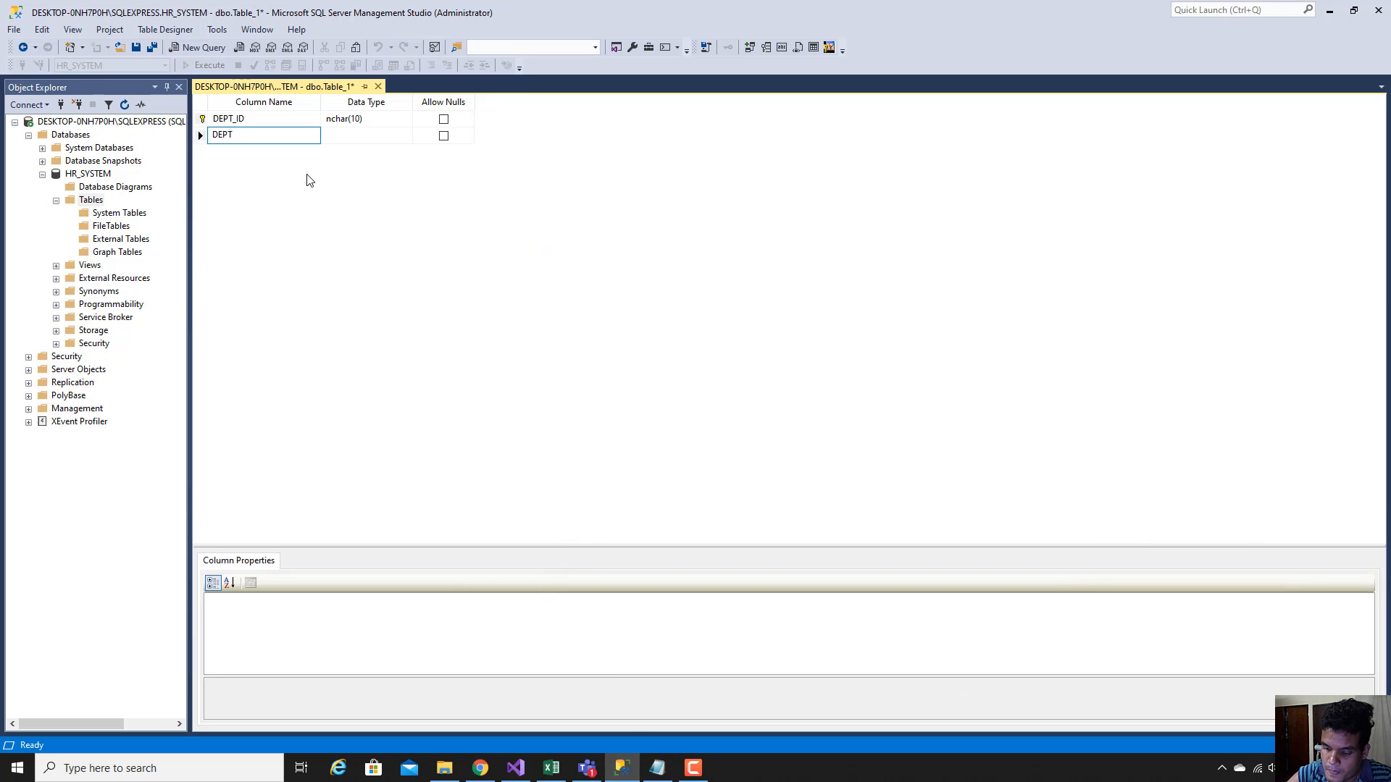
type("_NAME")
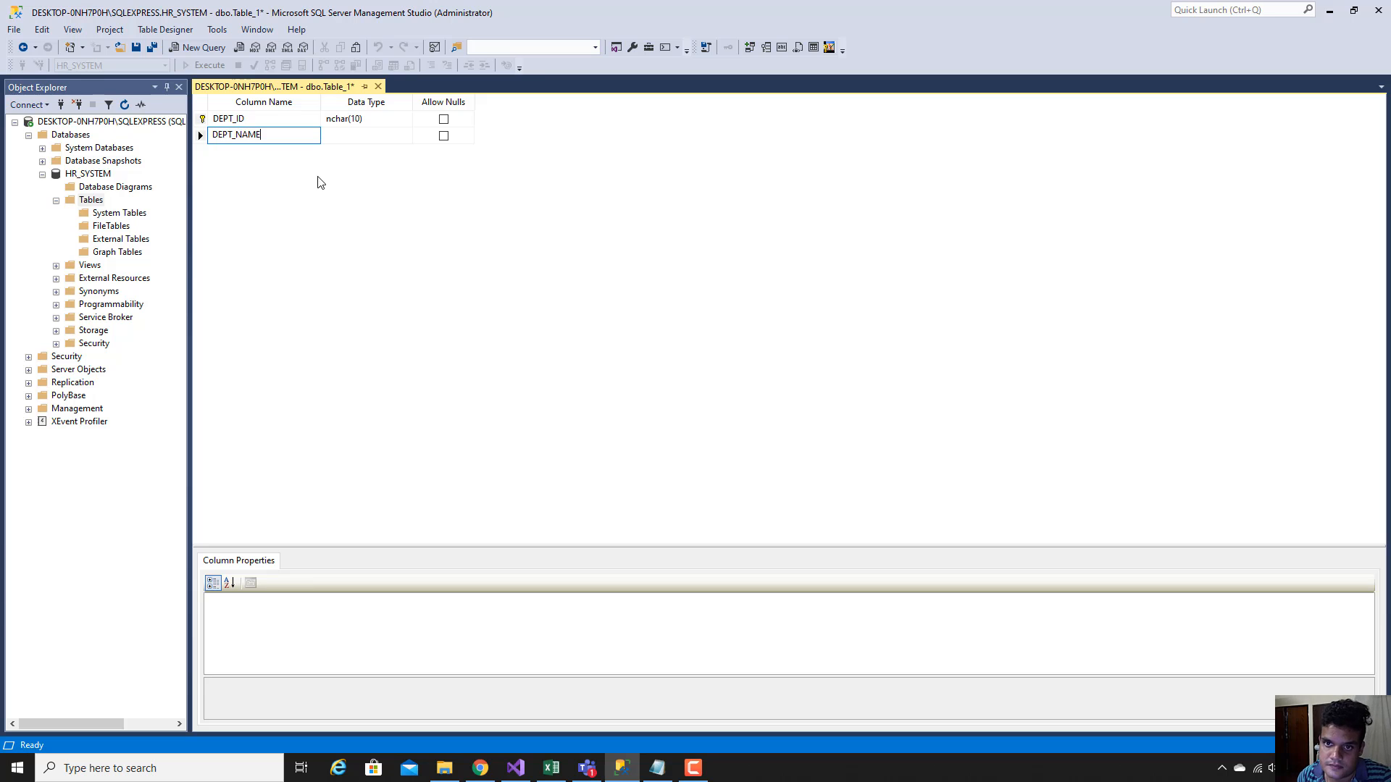
- Set the DEPT_NAME column's data type to nchar(100) and leave nulls allowed
left_click(366, 135)
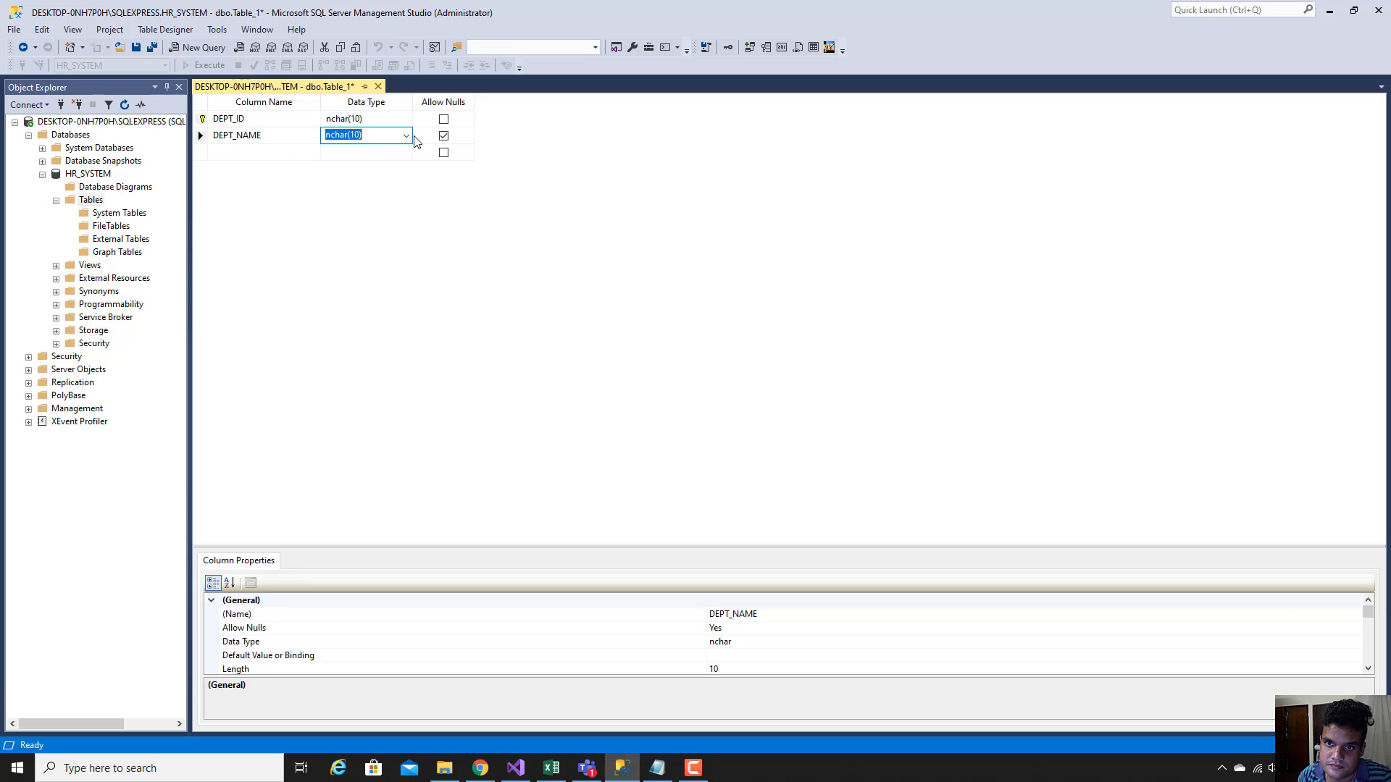
left_click(360, 137)
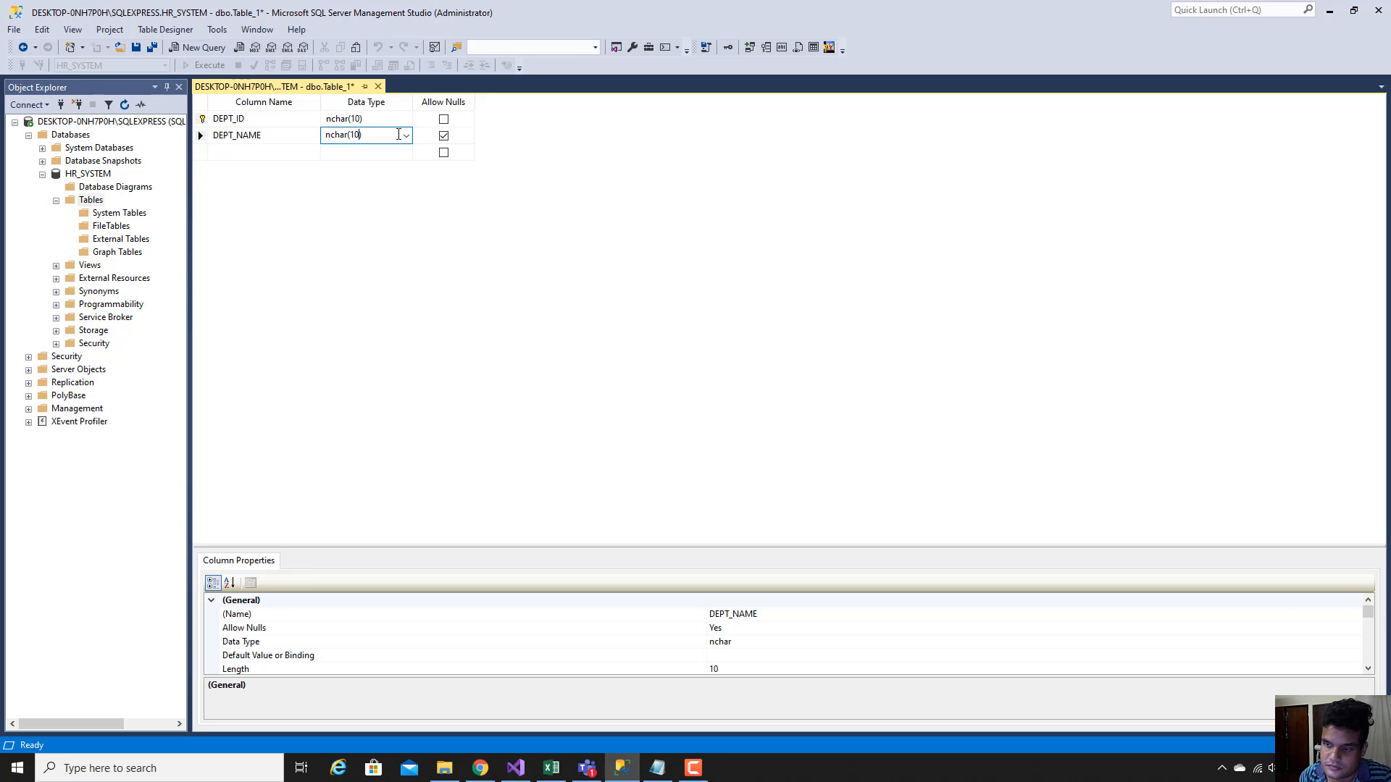
type("0")
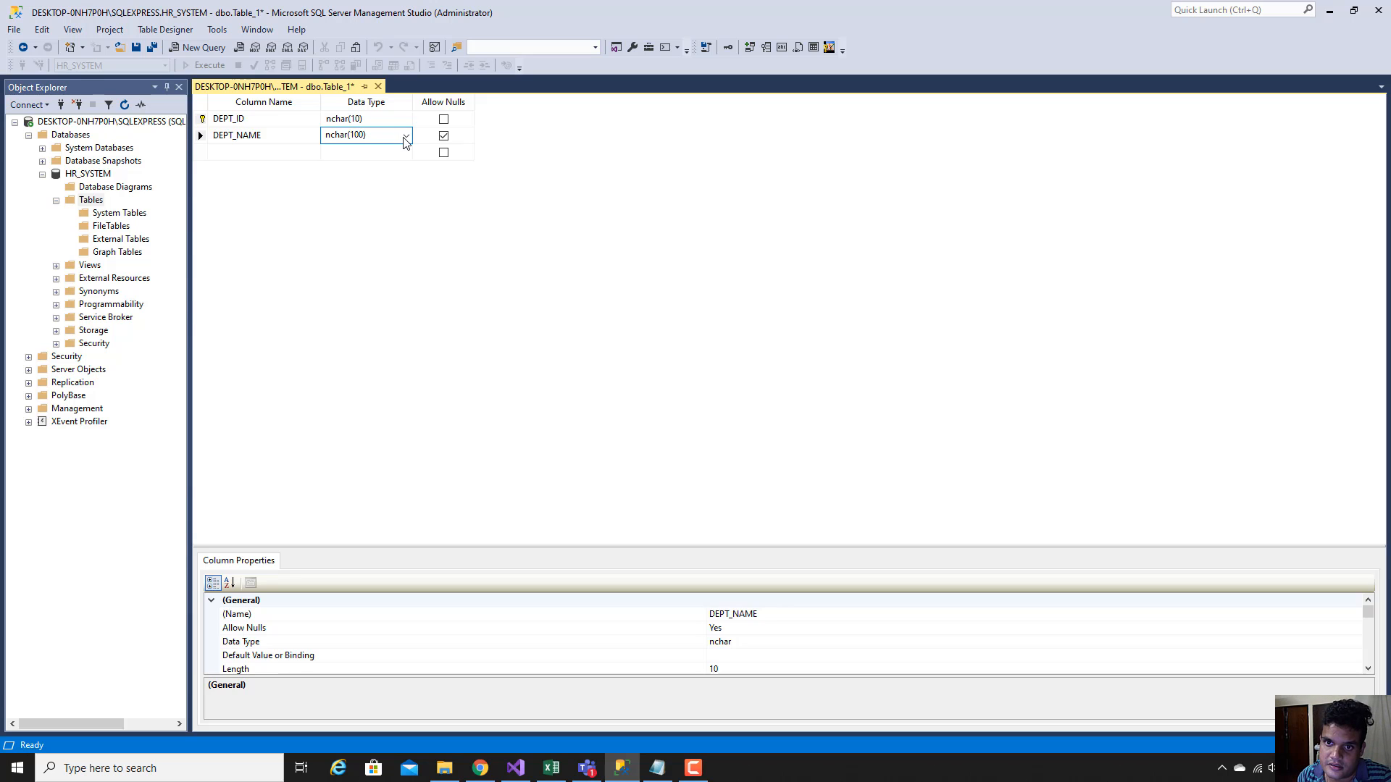
left_click(405, 137)
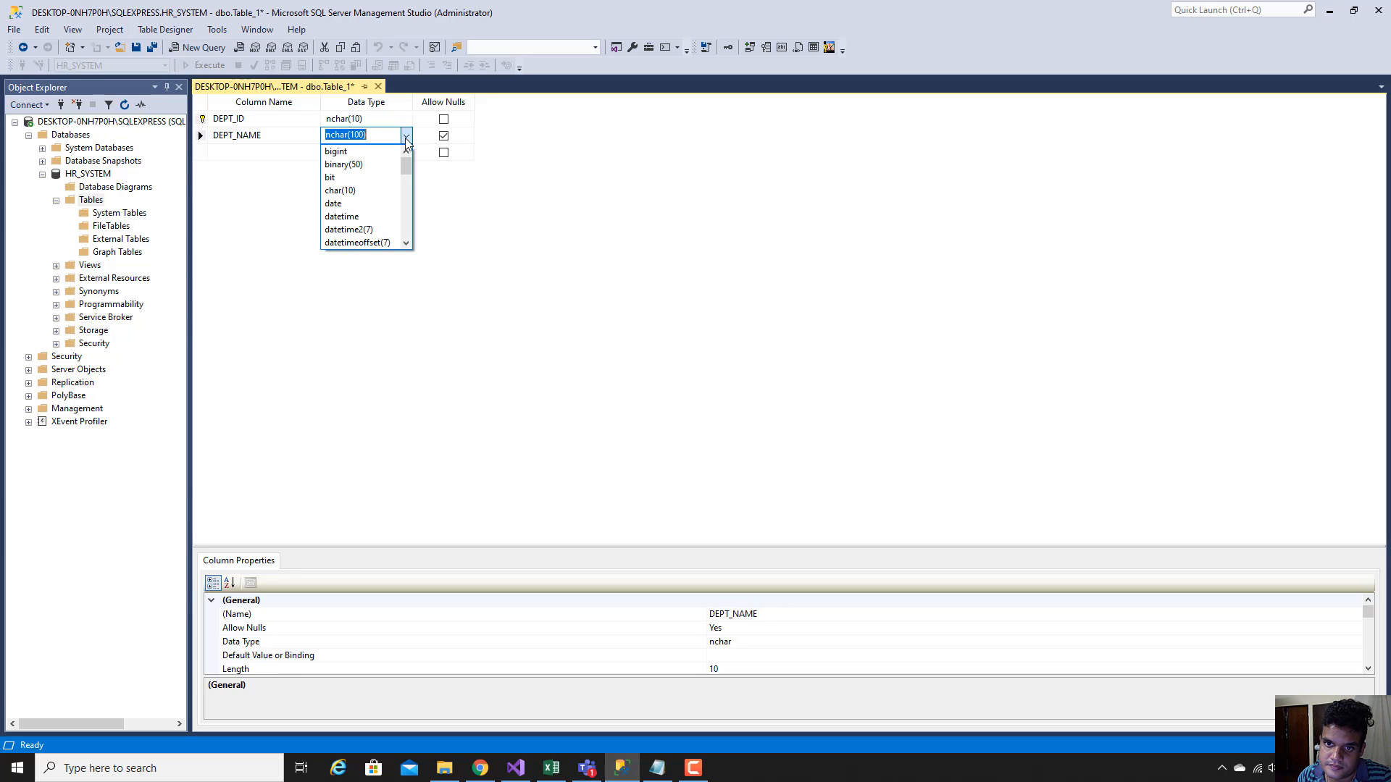
left_click(405, 138)
left_click(399, 189)
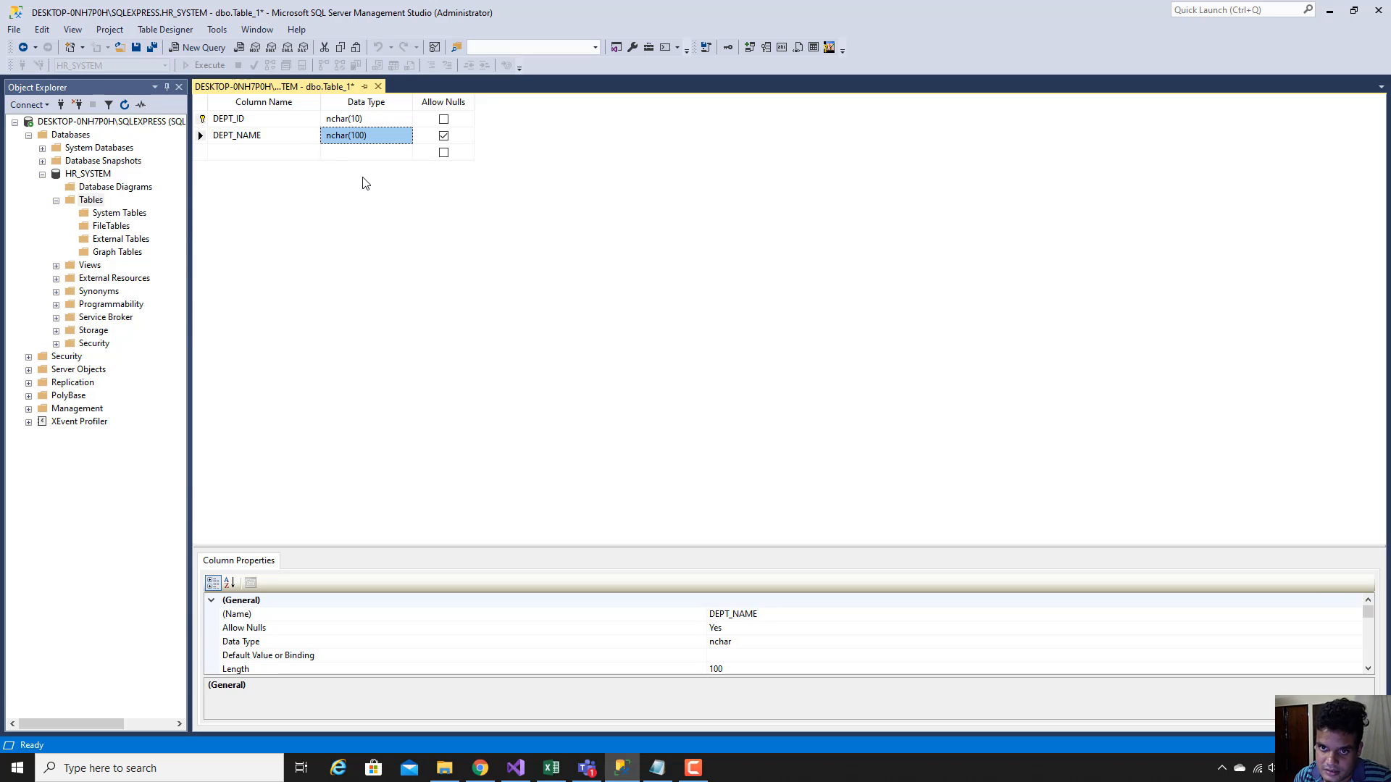
left_click(437, 139)
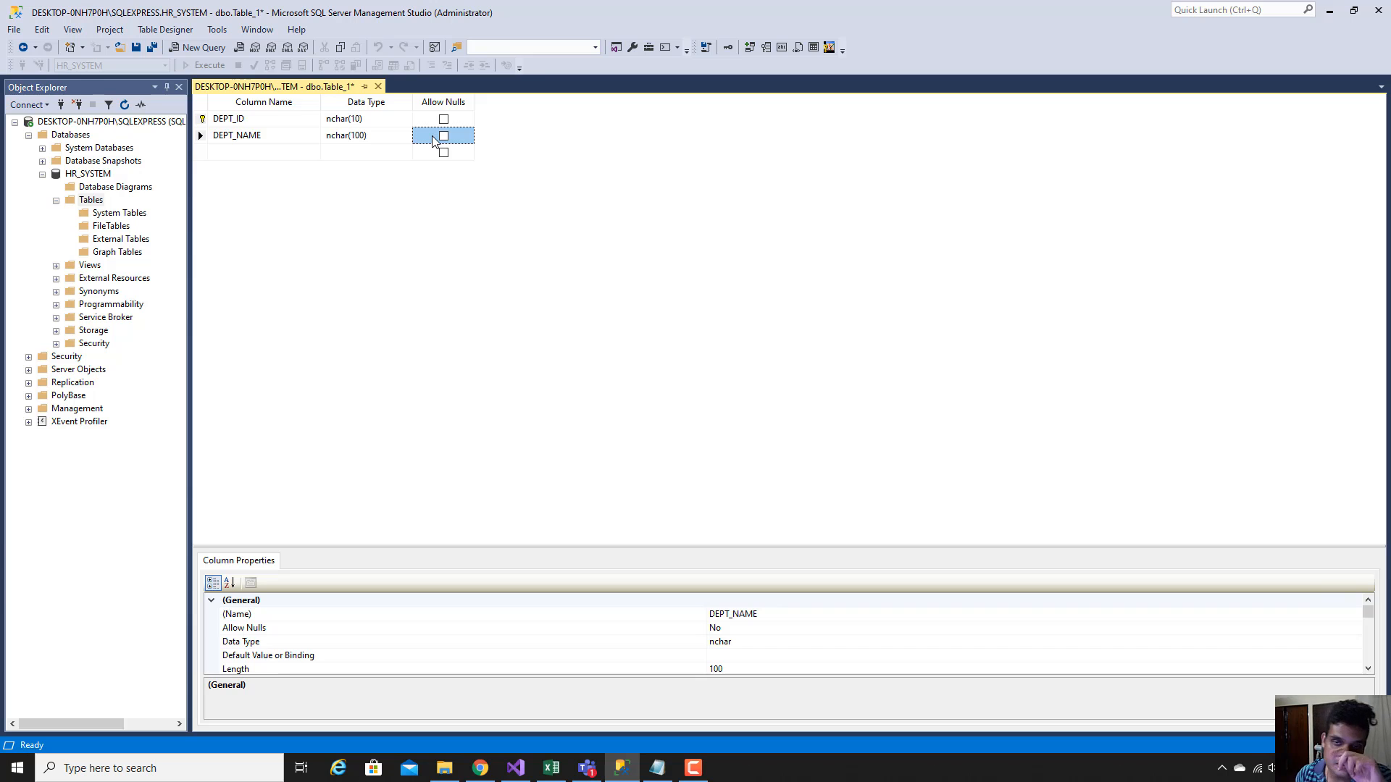
left_click(443, 142)
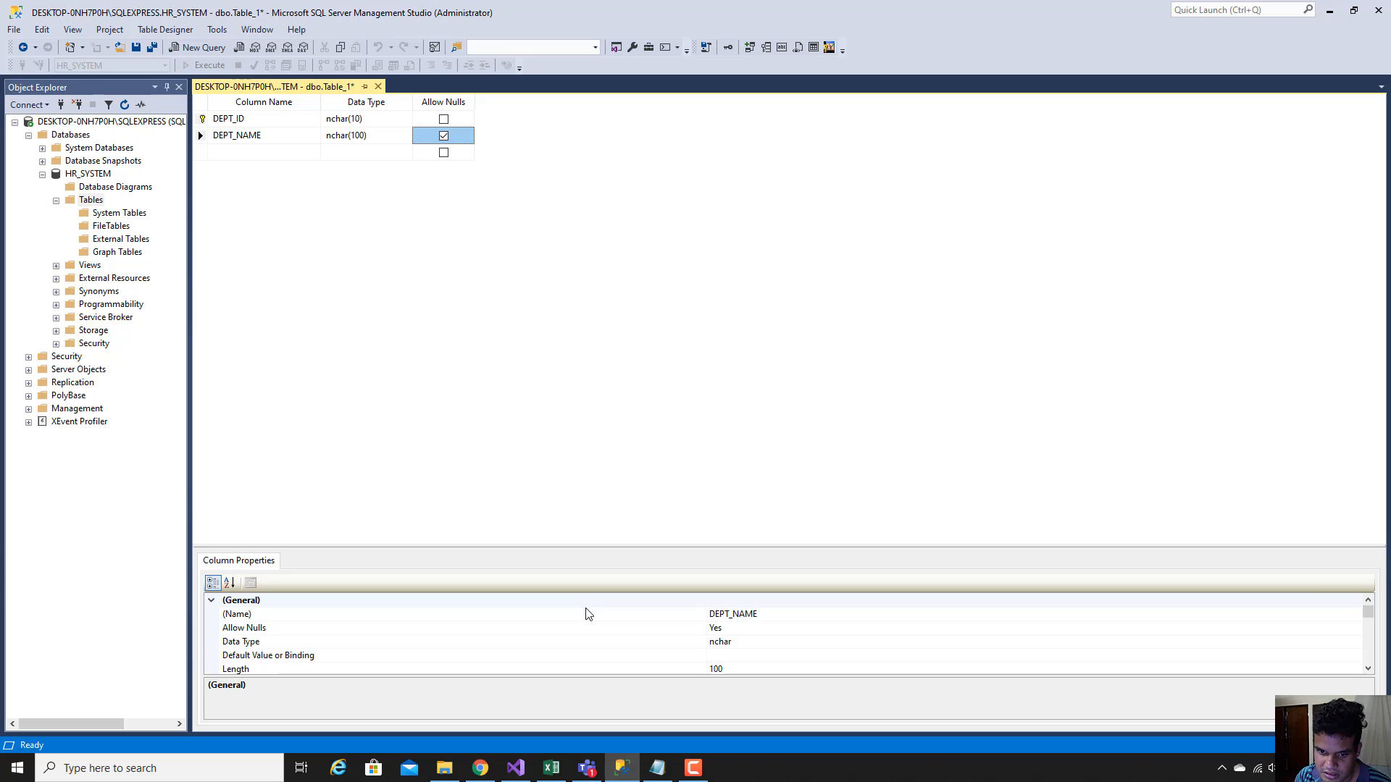
- Compare the column properties of DEPT_ID and DEPT_NAME in the table design
left_click(255, 138)
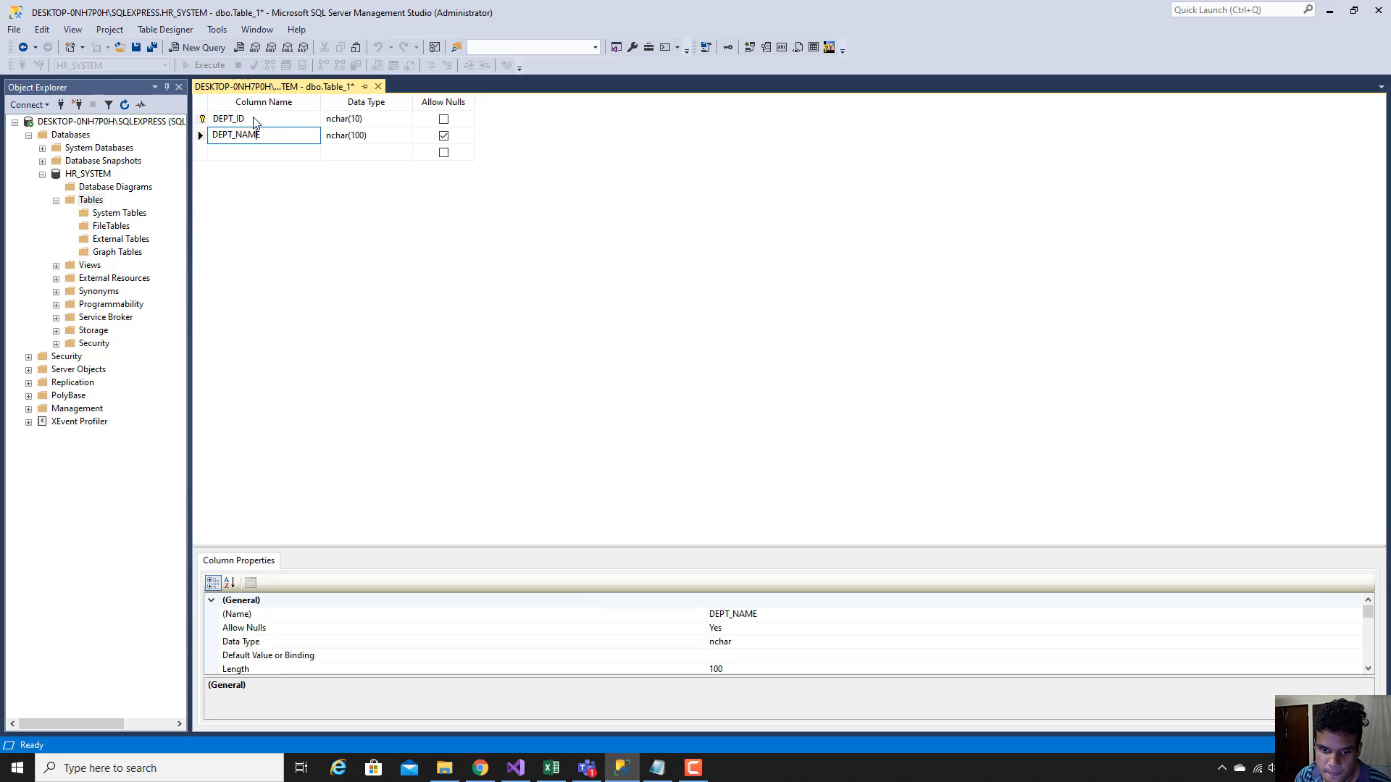
left_click(255, 121)
left_click(258, 135)
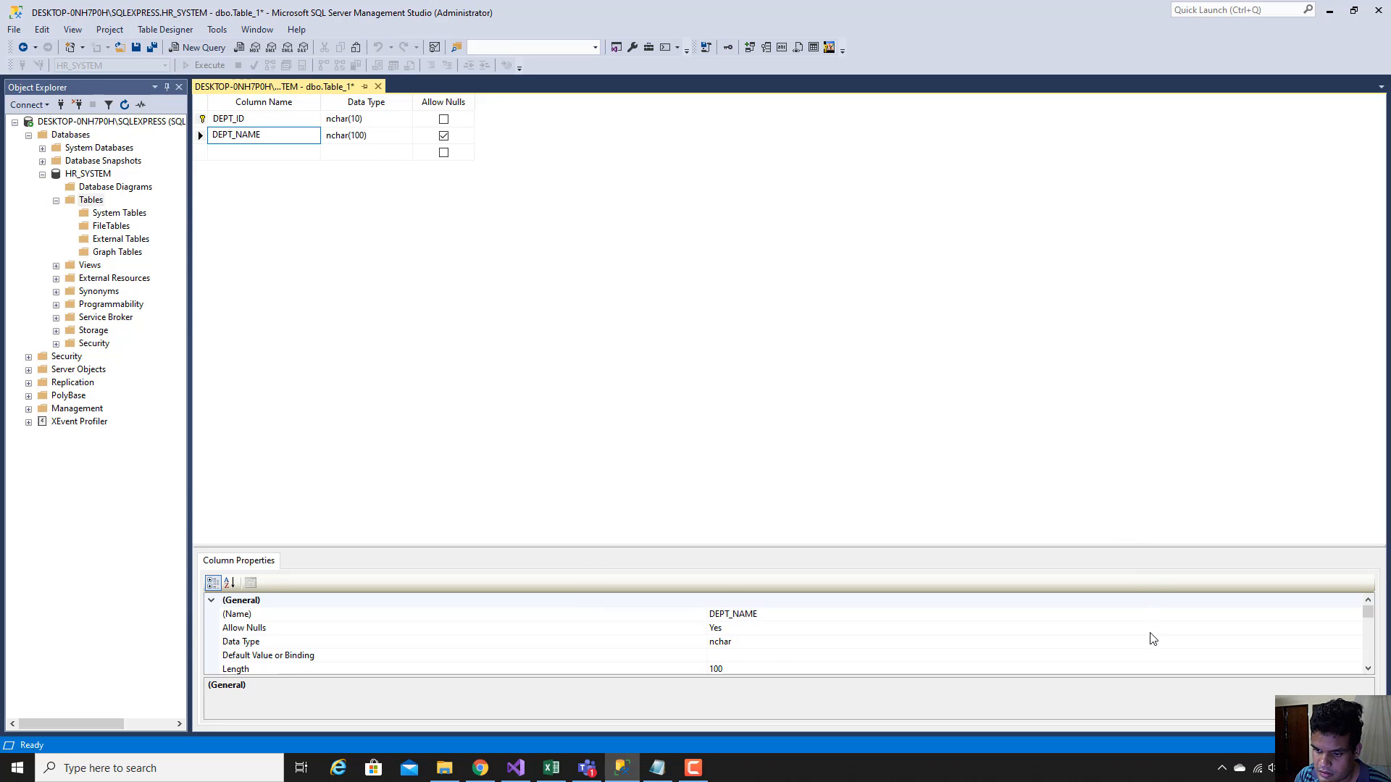
scroll(1152, 637, "down", 2)
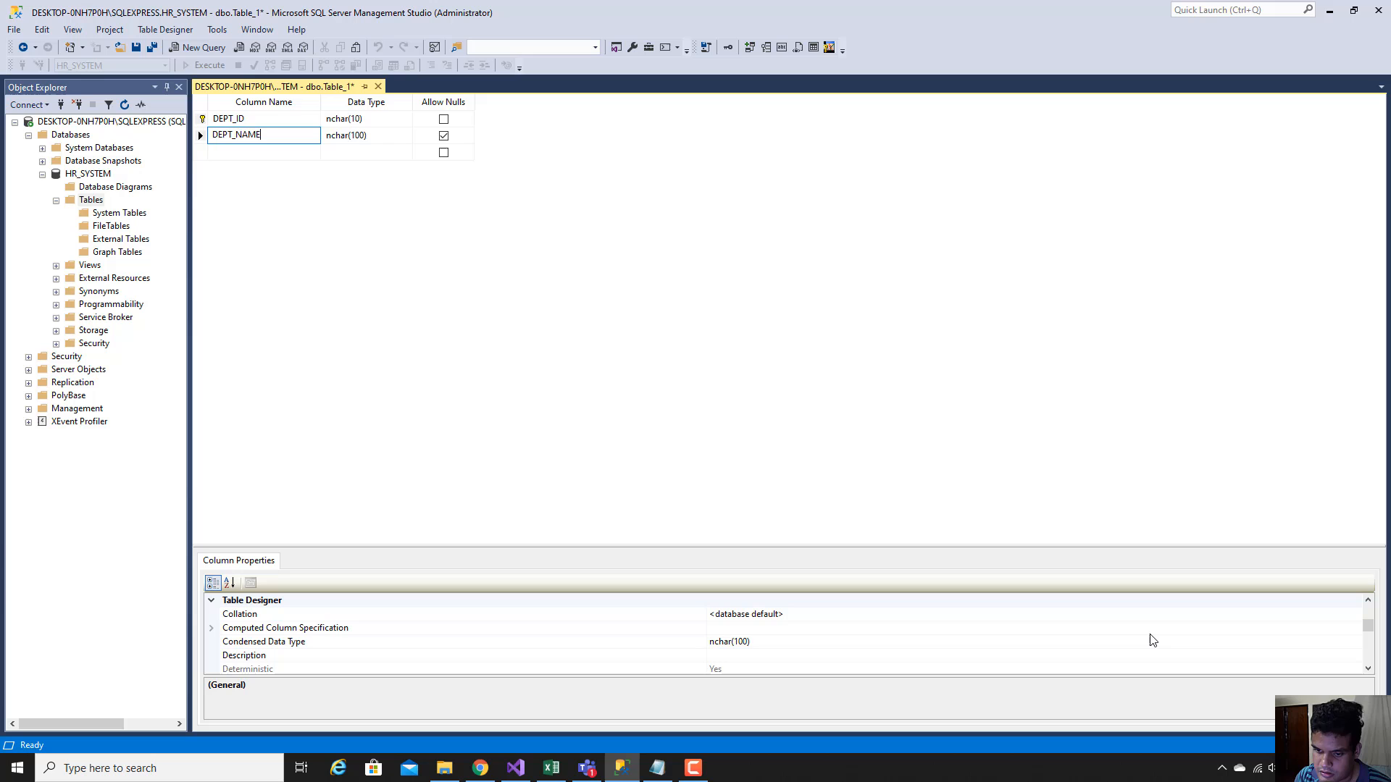
left_click(263, 119)
left_click(264, 138)
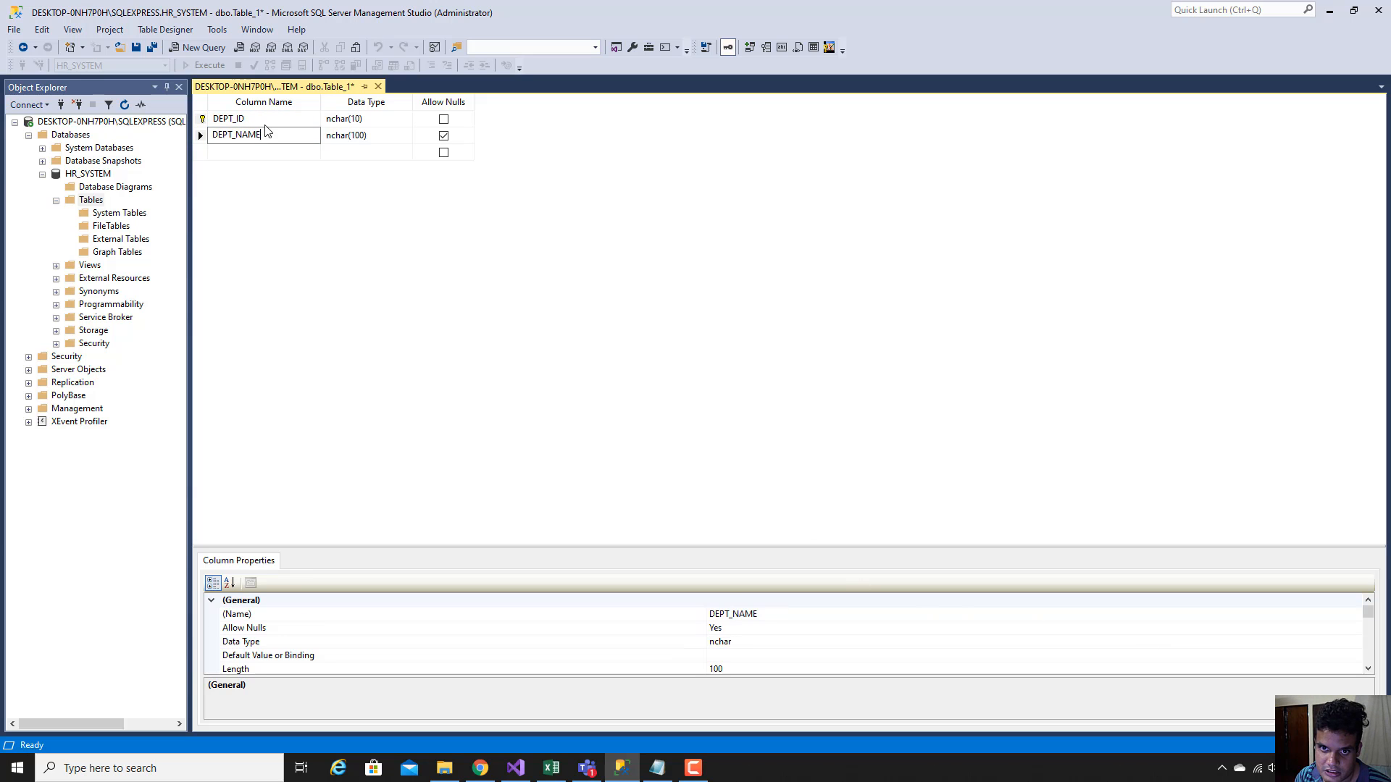
left_click(265, 120)
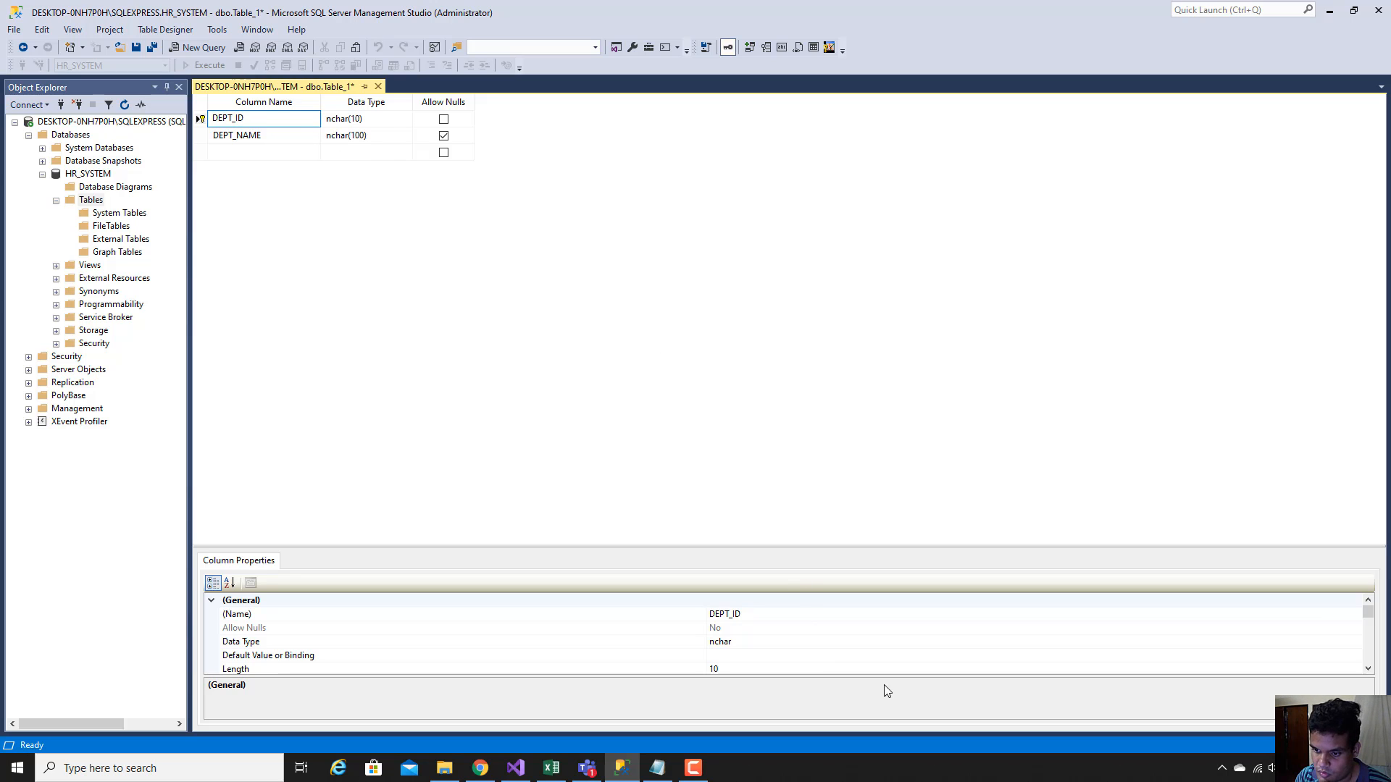
mouse_move(1369, 613)
left_mouse_down()
mouse_move(1381, 660)
mouse_move(1387, 592)
left_mouse_up()
left_click(484, 307)
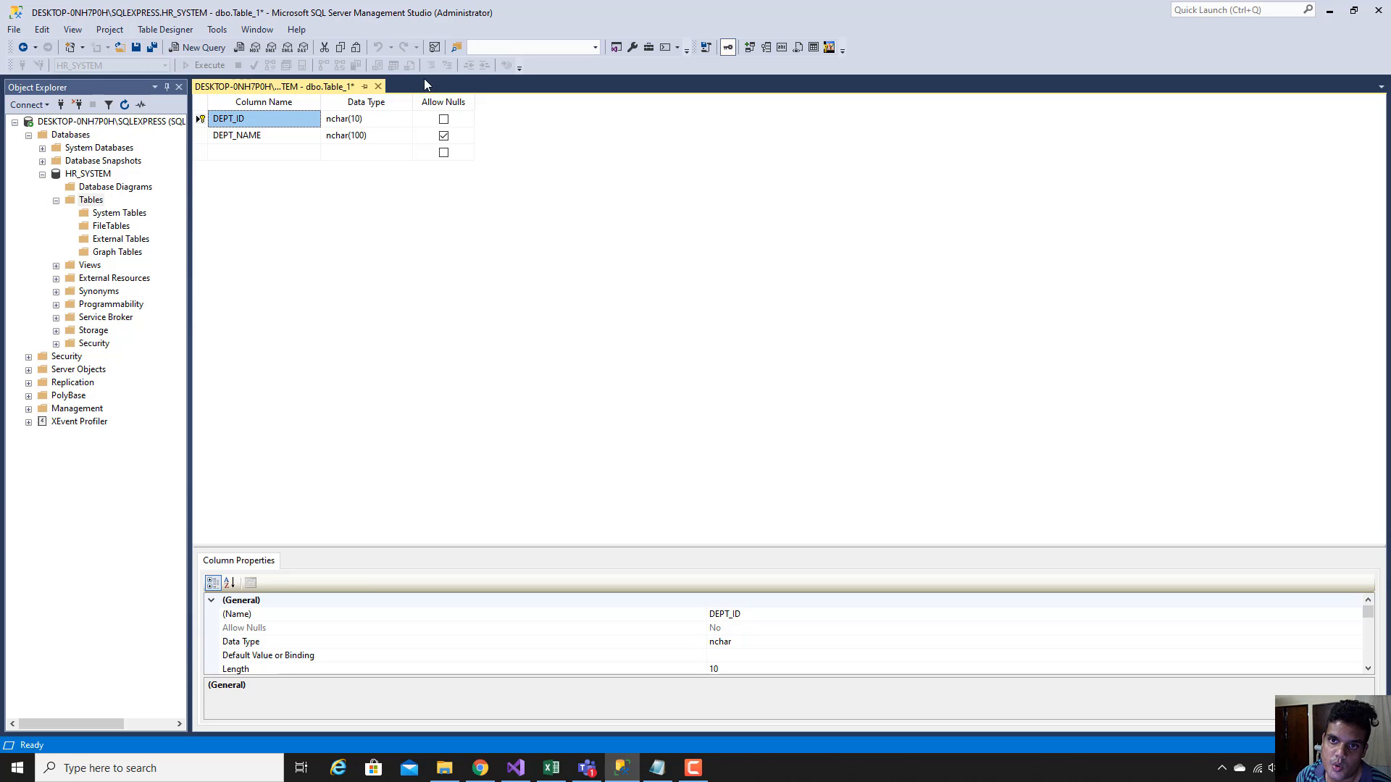
- Close the table design and save it under the name DEPARTMENTS, copied from the Notepad notes
left_click(378, 86)
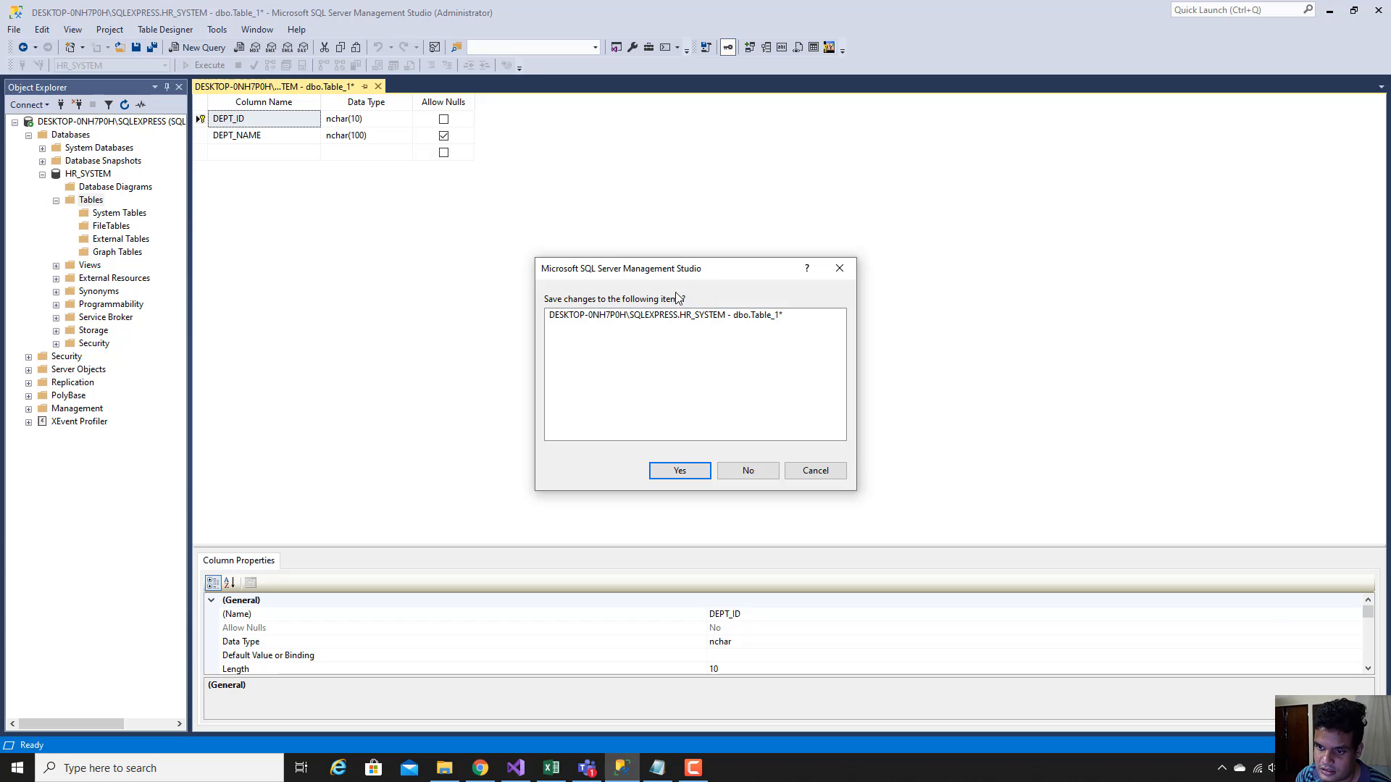
left_click(680, 471)
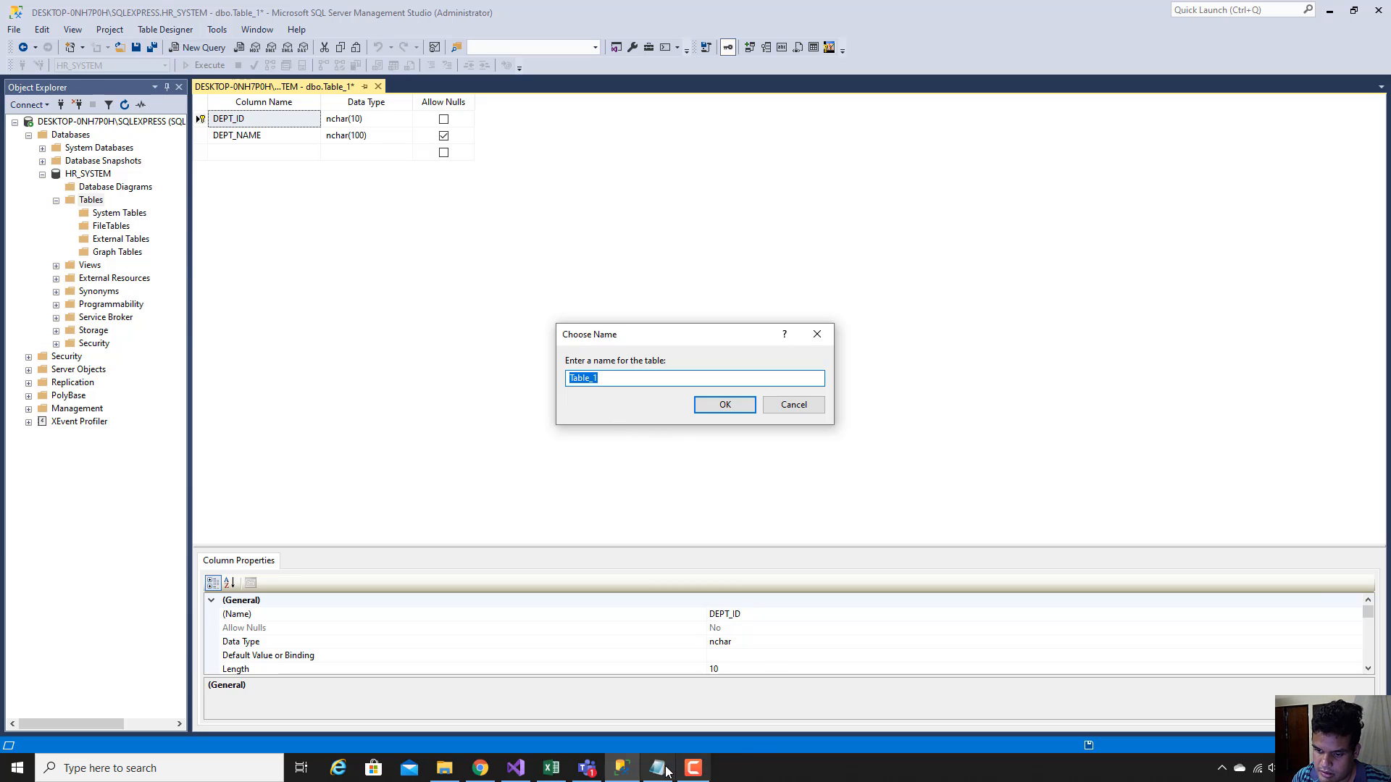
mouse_move(659, 773)
left_click(671, 663)
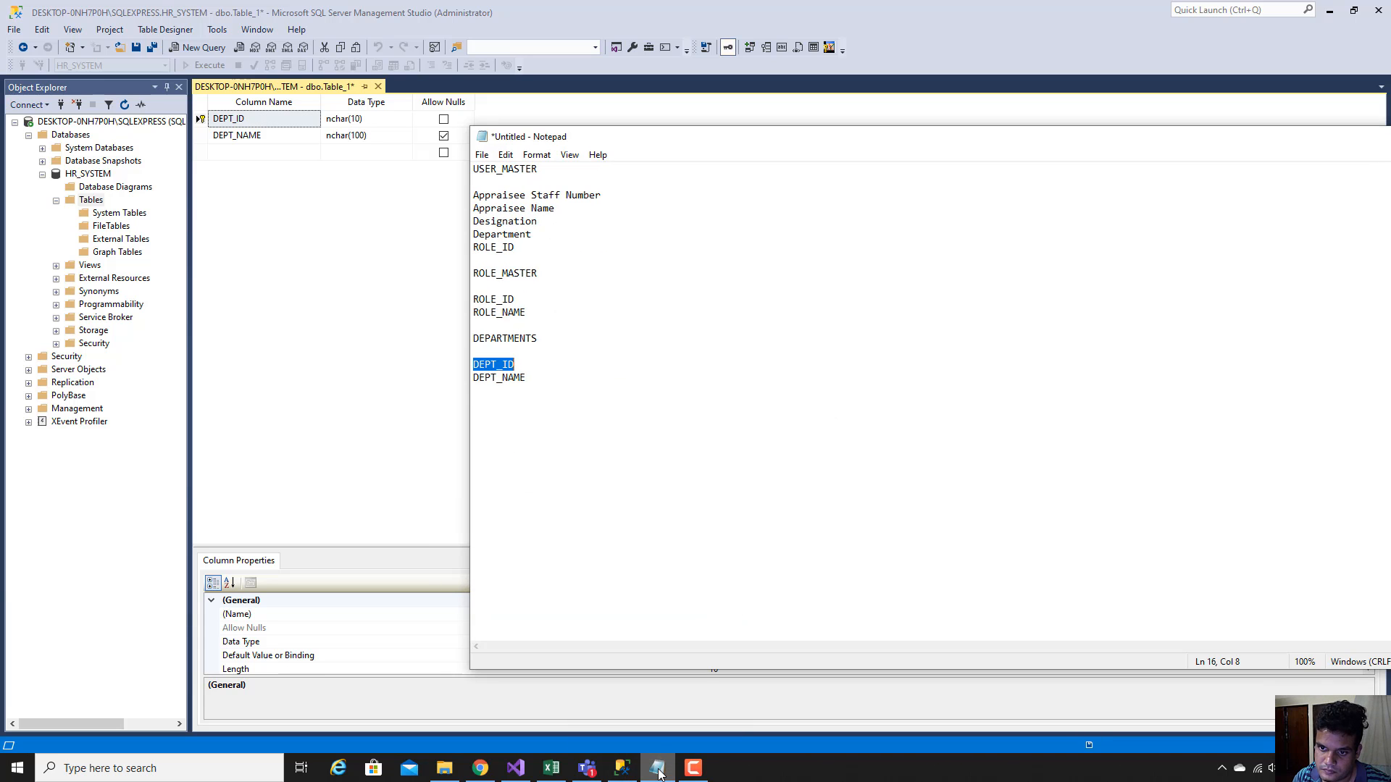
double_click(511, 339)
key("ctrl+c")
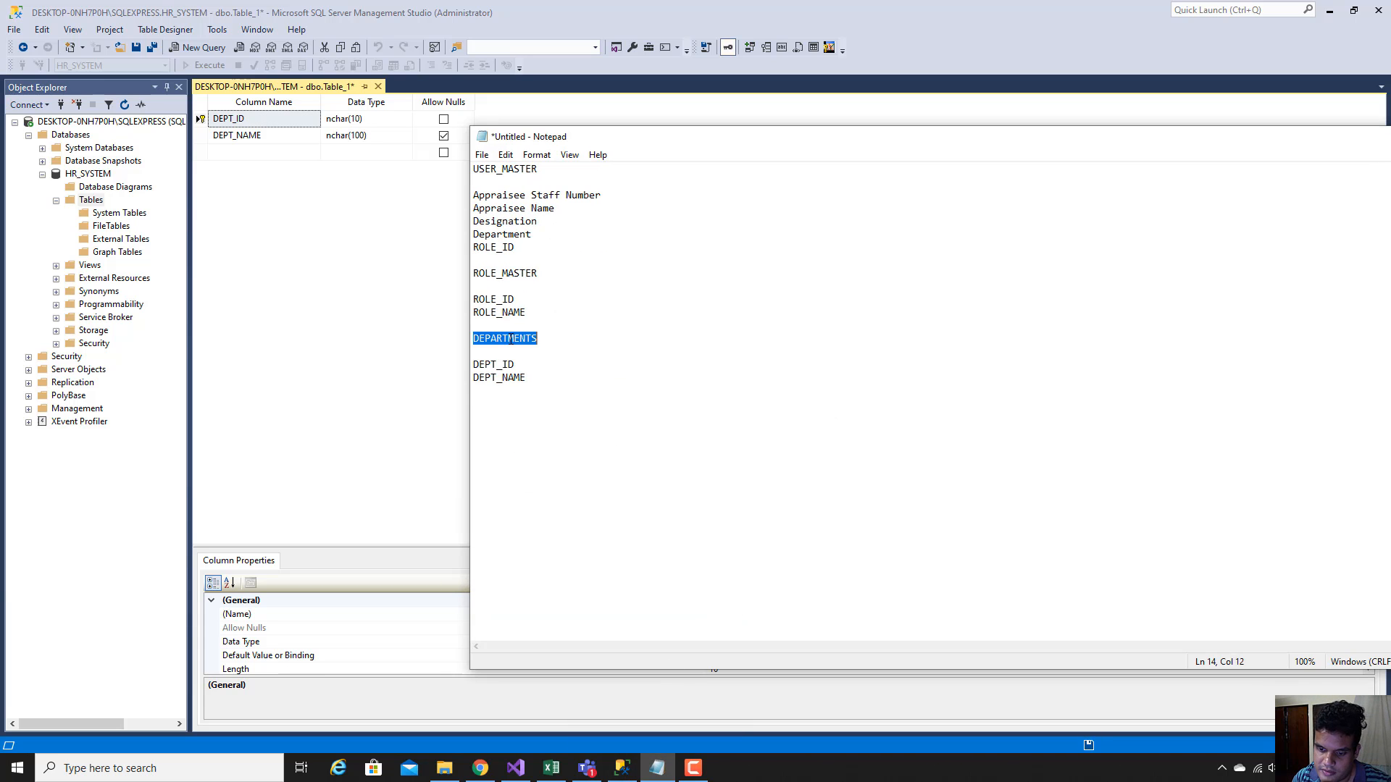
left_click(657, 768)
key("ctrl+s")
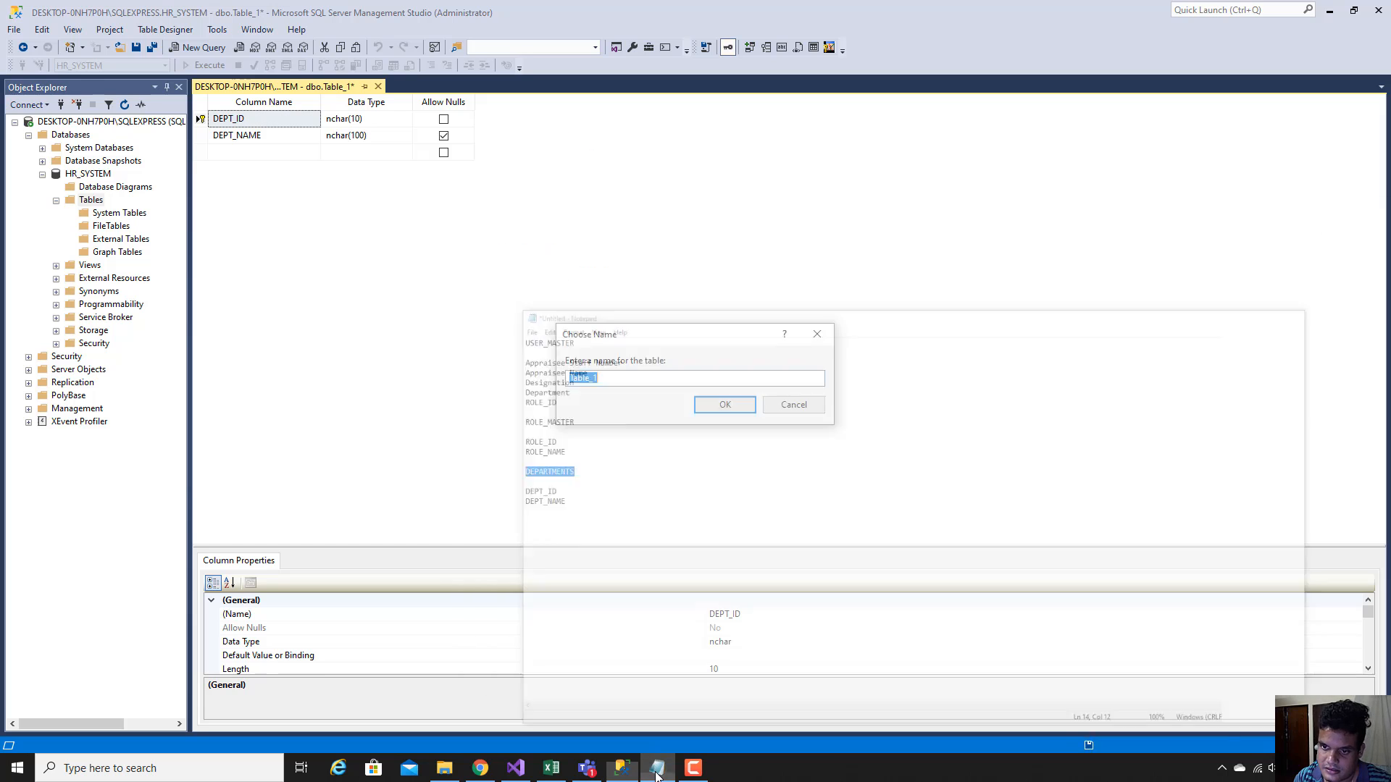
key("ctrl+v")
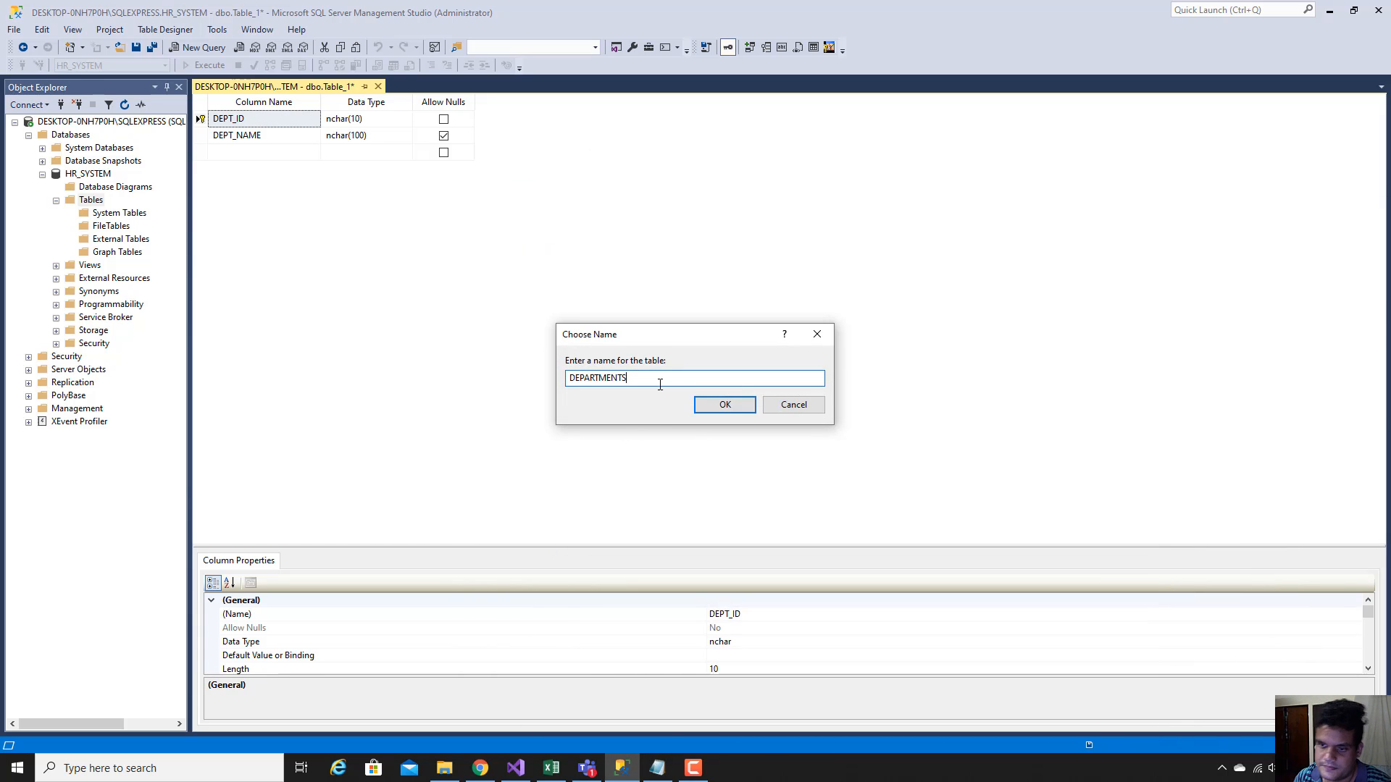
left_click(724, 407)
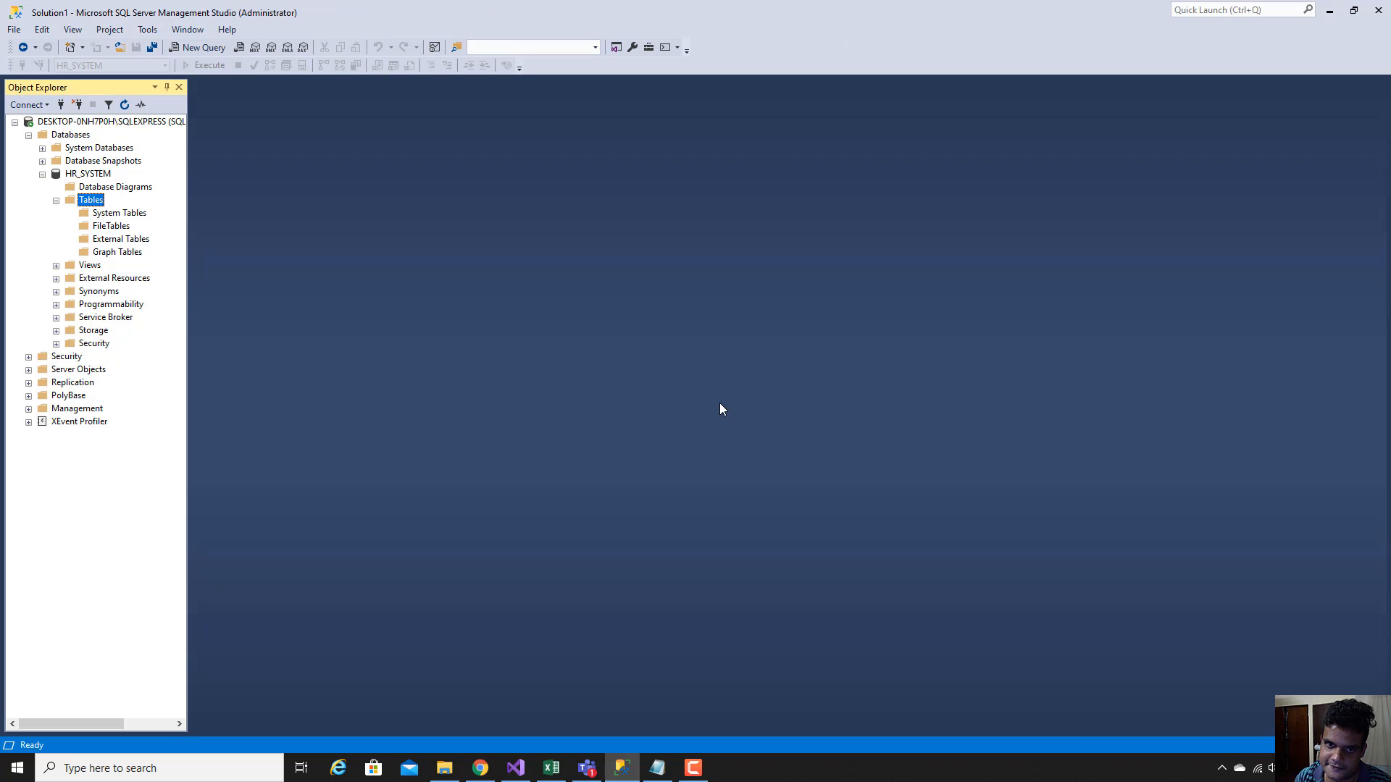
- Refresh the HR_SYSTEM tables list and examine the columns of the dbo.DEPARTMENTS table
left_click(125, 104)
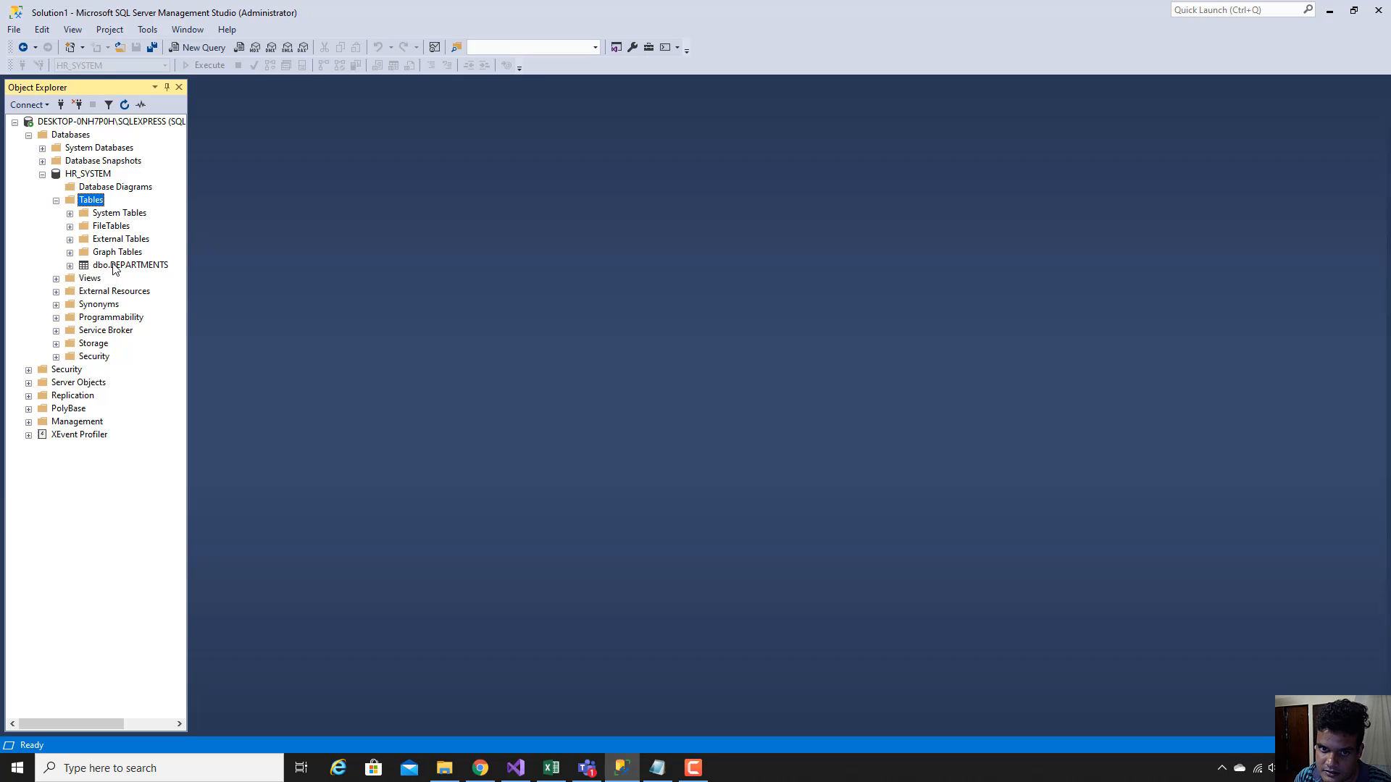
left_click(137, 266)
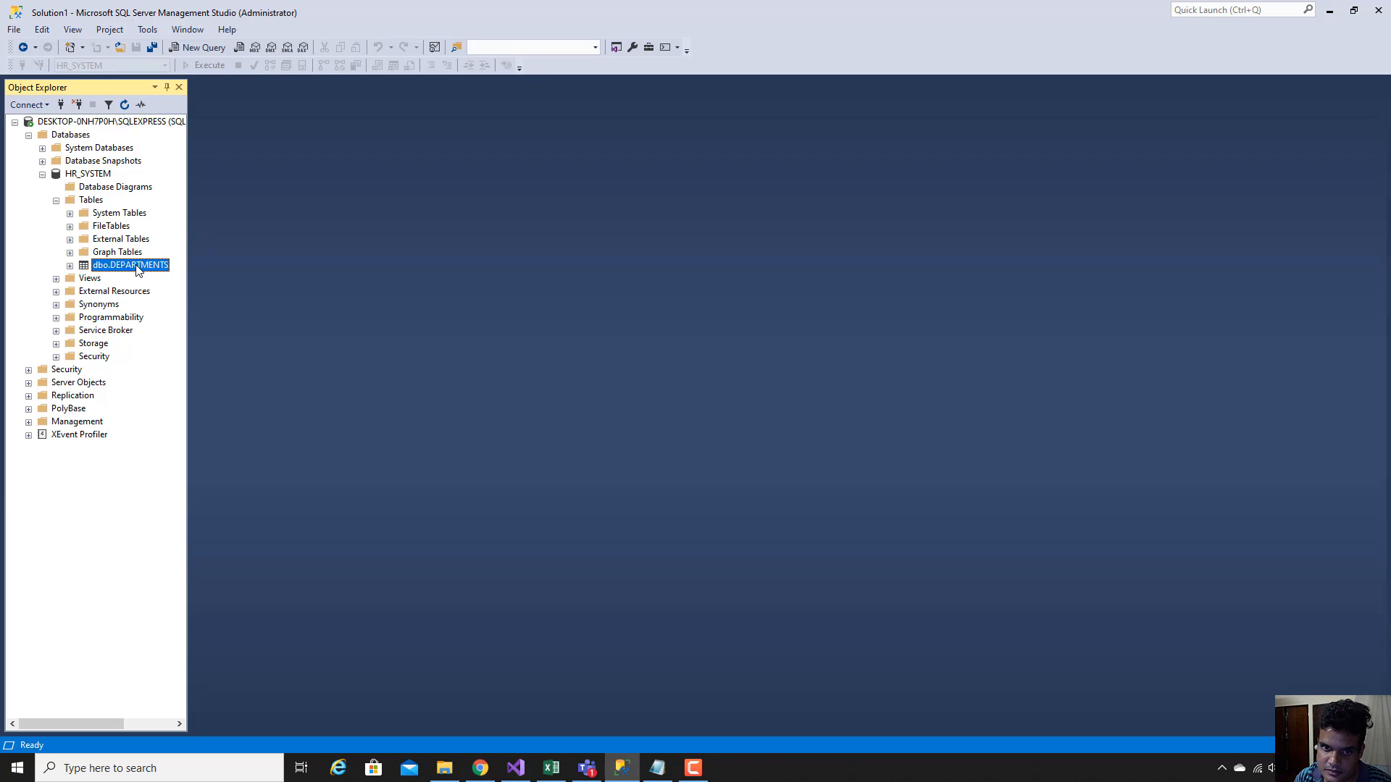
left_click(70, 265)
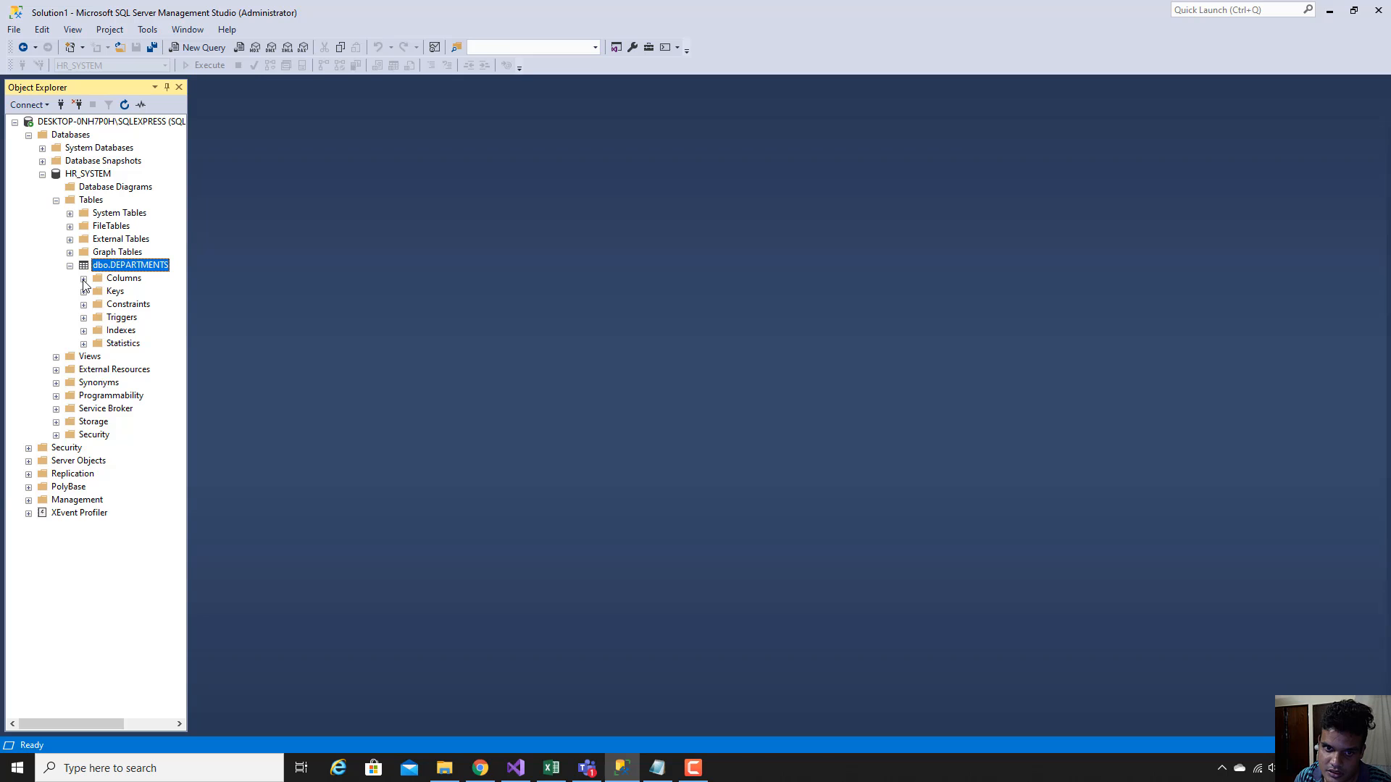
left_click(83, 279)
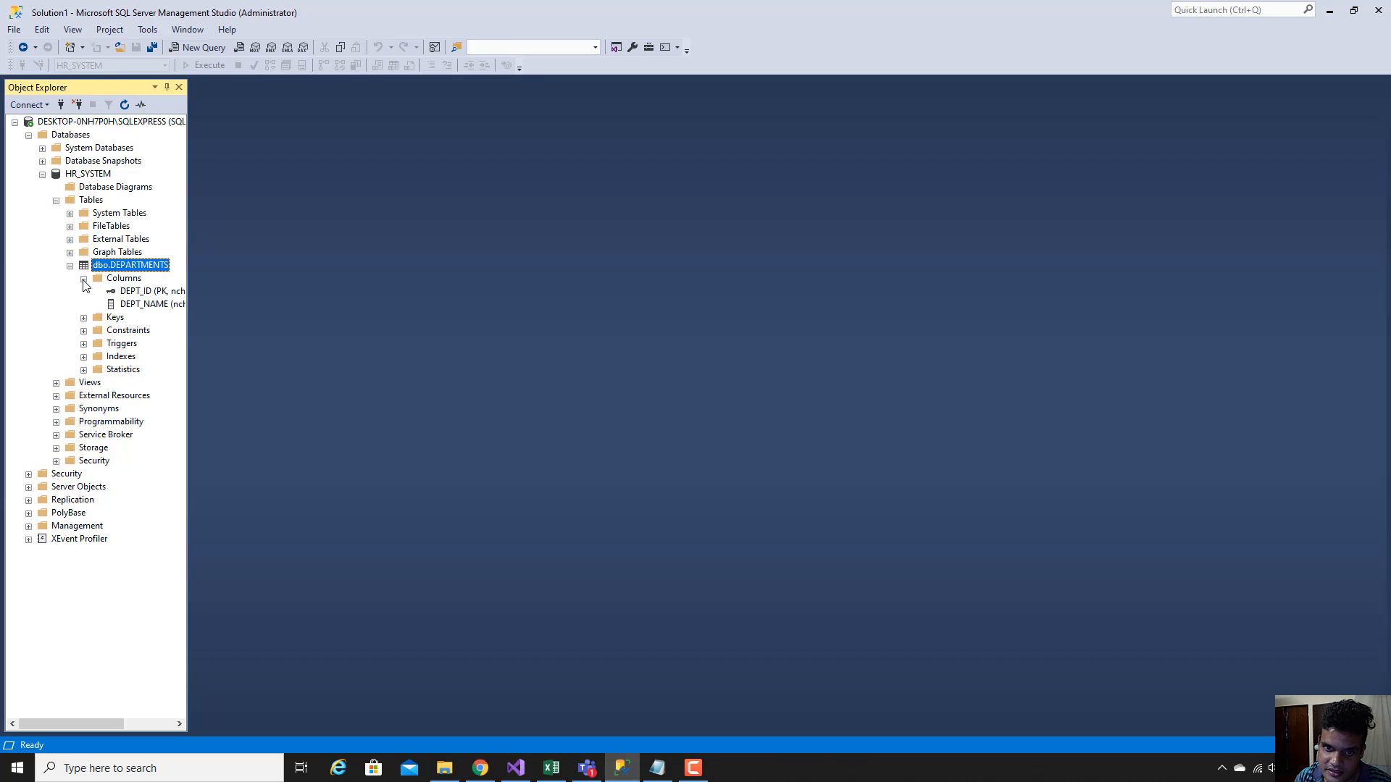
left_click(142, 292)
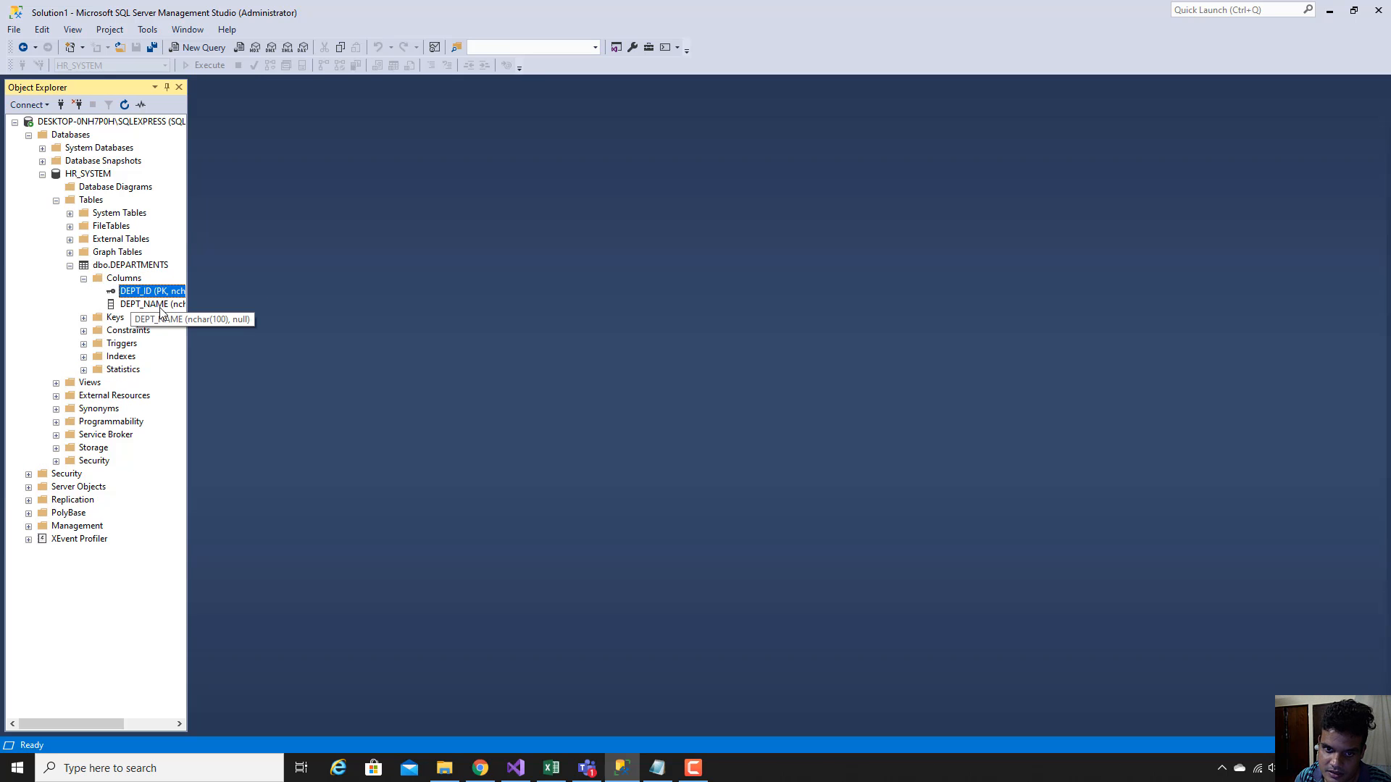
left_click(155, 305)
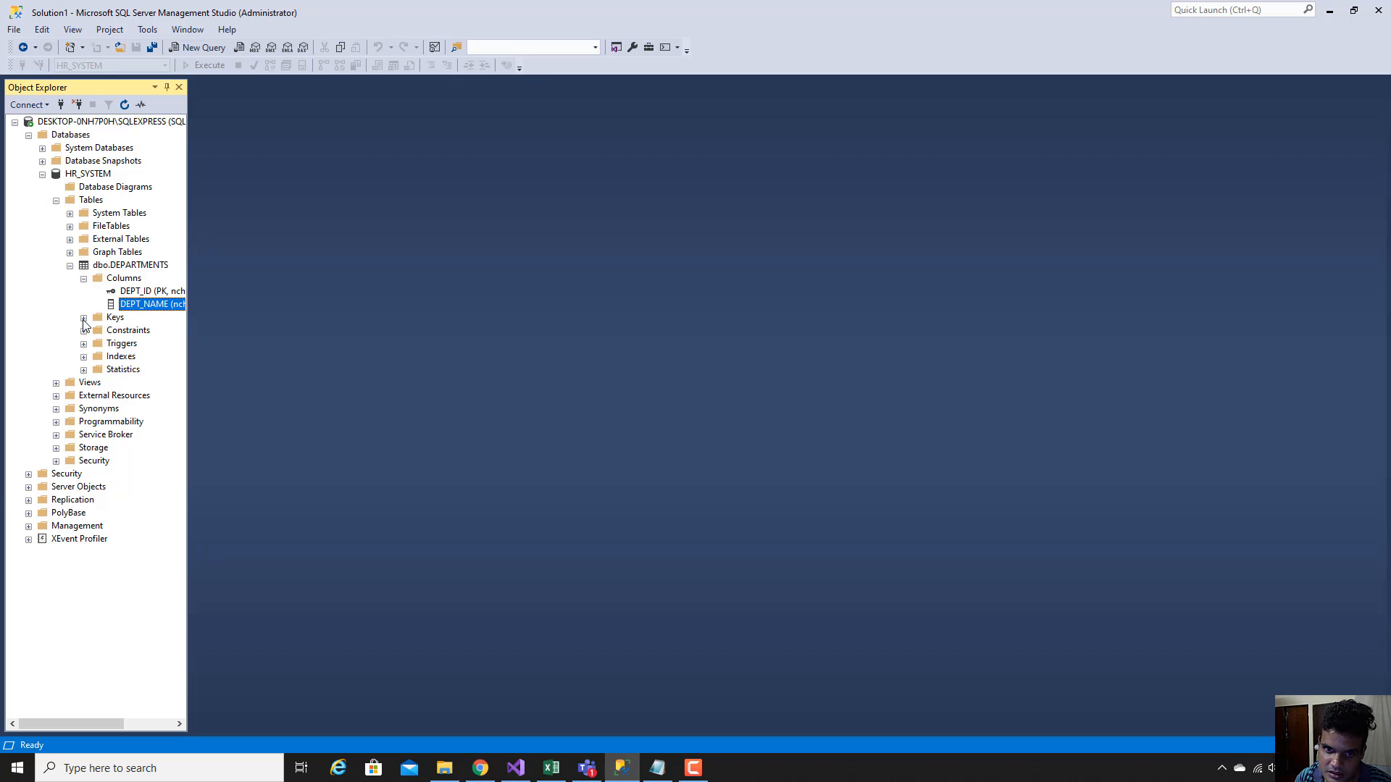
- Examine the keys, constraints, triggers, indexes and statistics of the dbo.DEPARTMENTS table
left_click(83, 319)
left_click(143, 331)
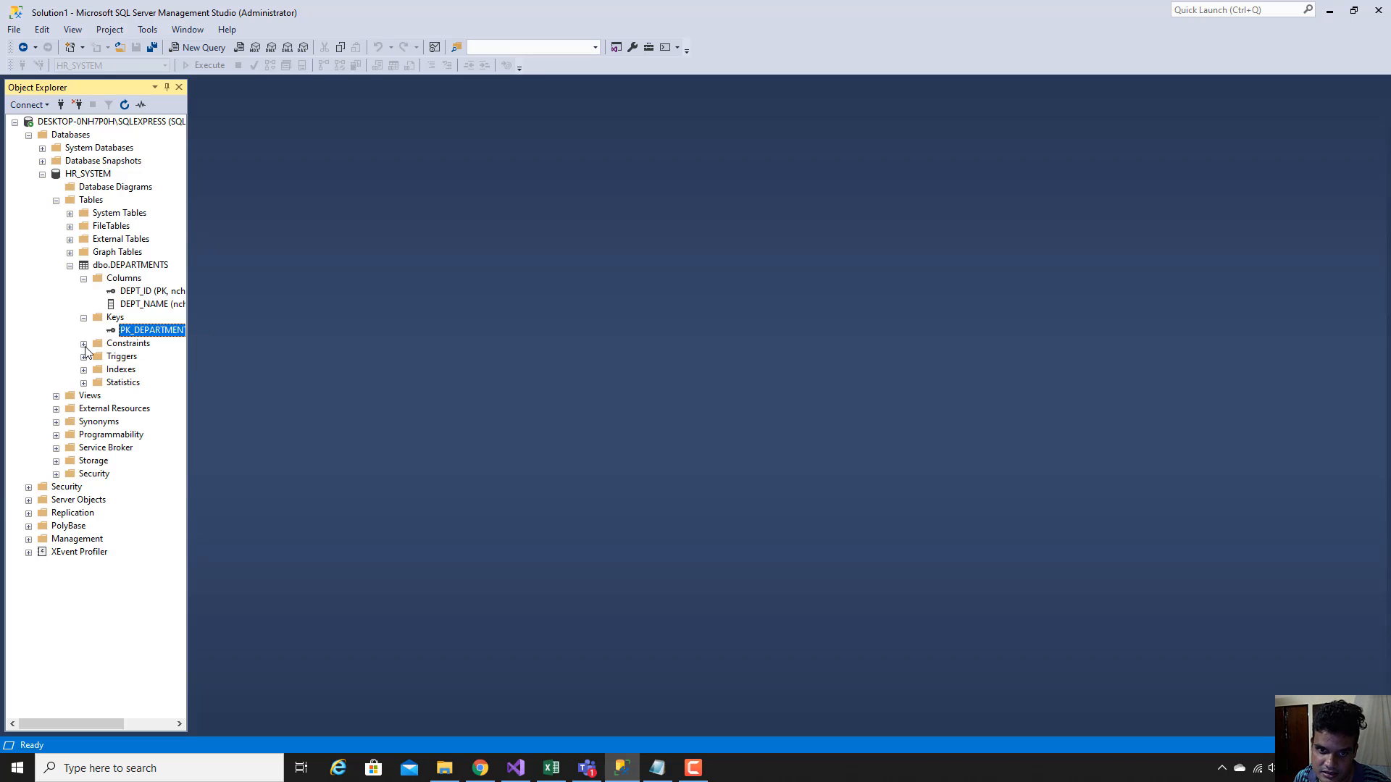
left_click(118, 346)
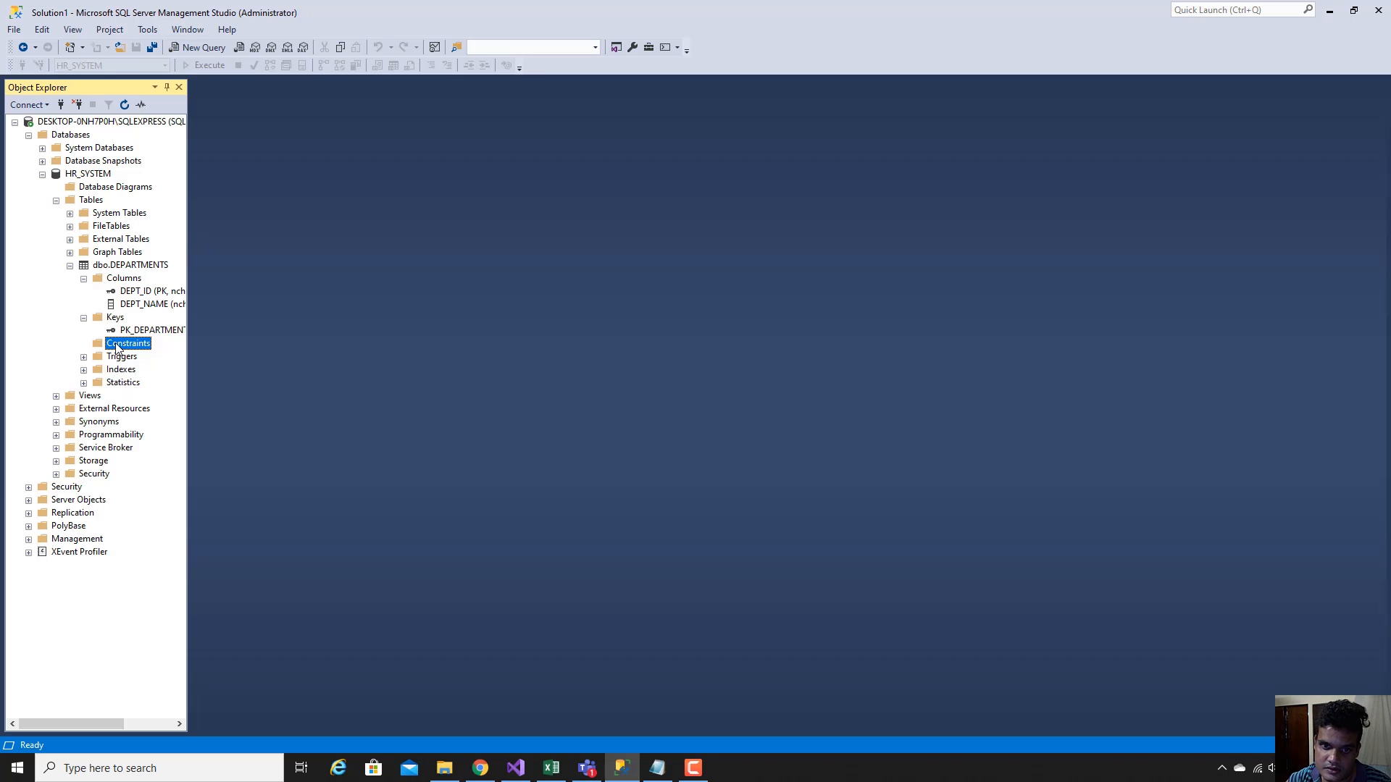
left_click(83, 370)
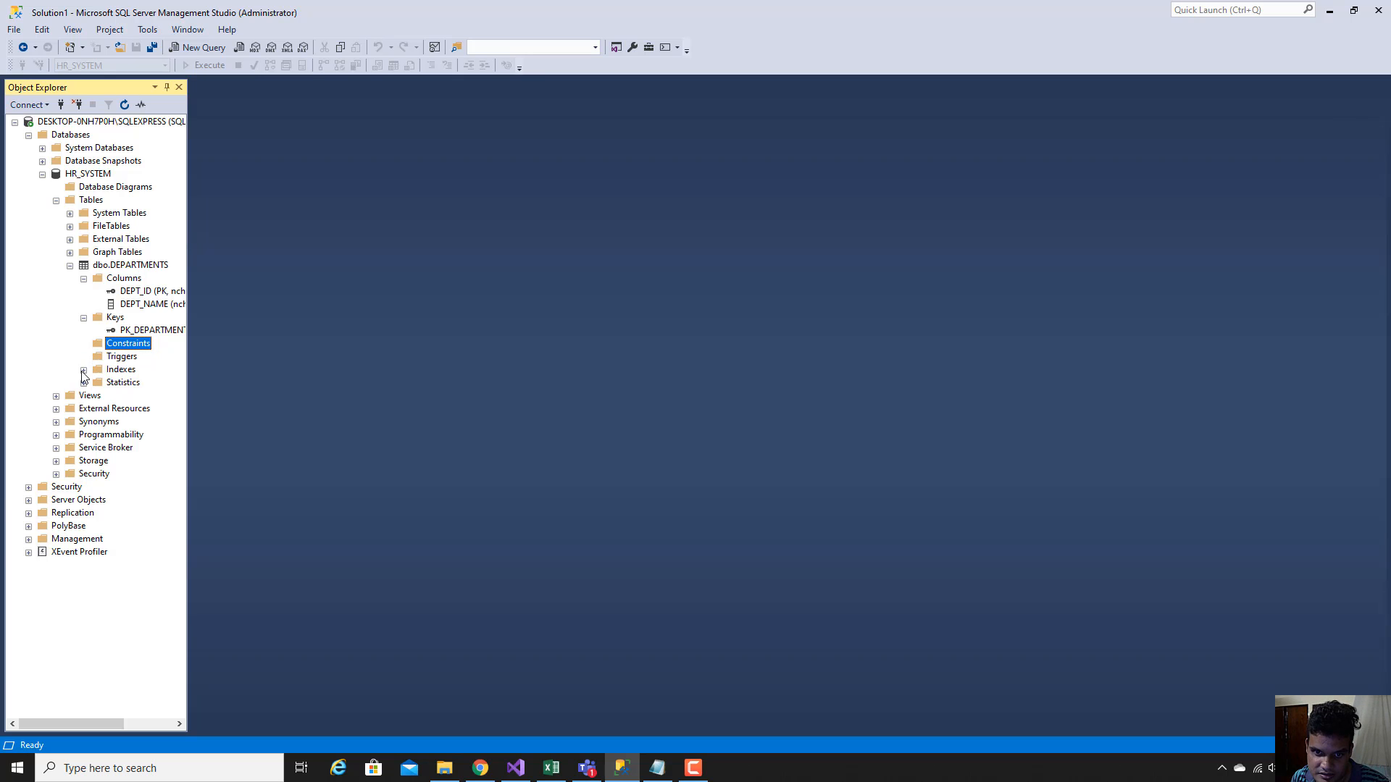
left_click(105, 371)
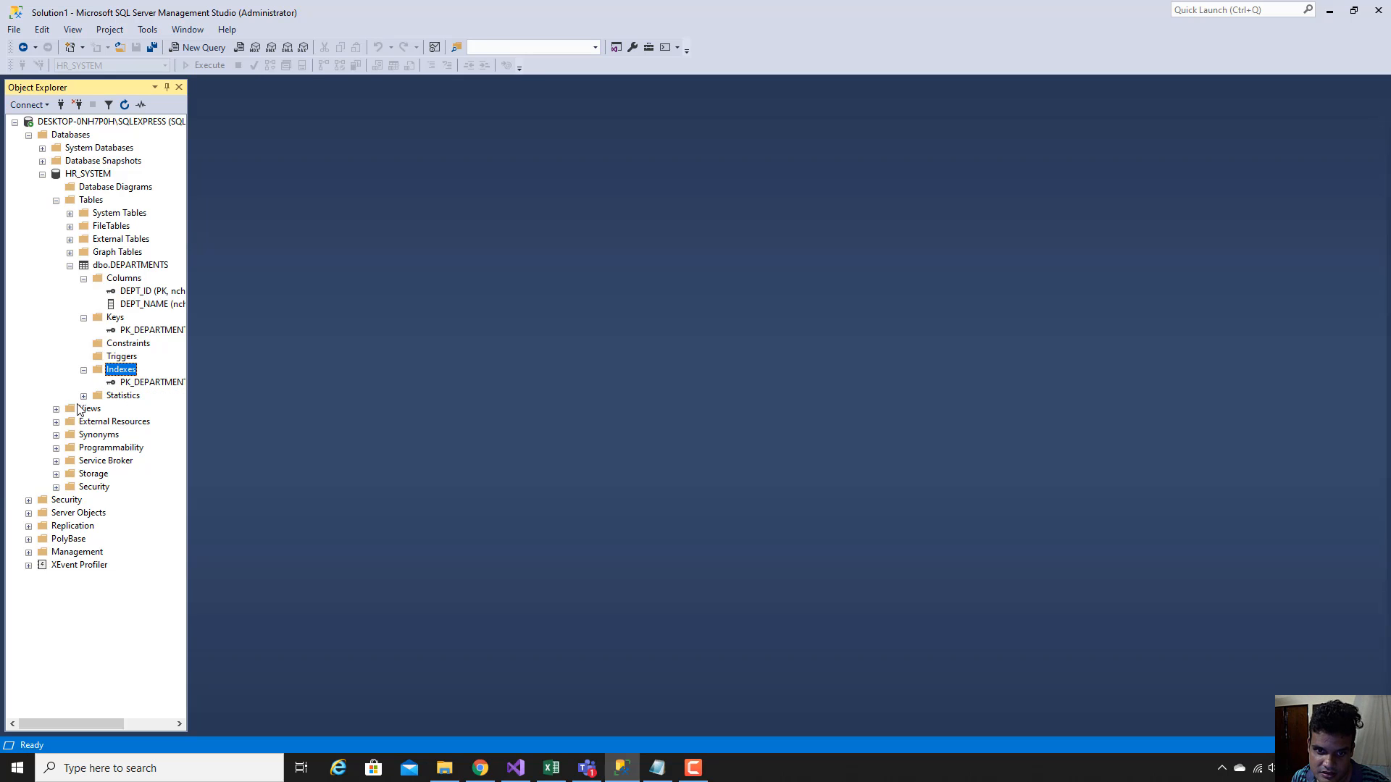
left_click(83, 396)
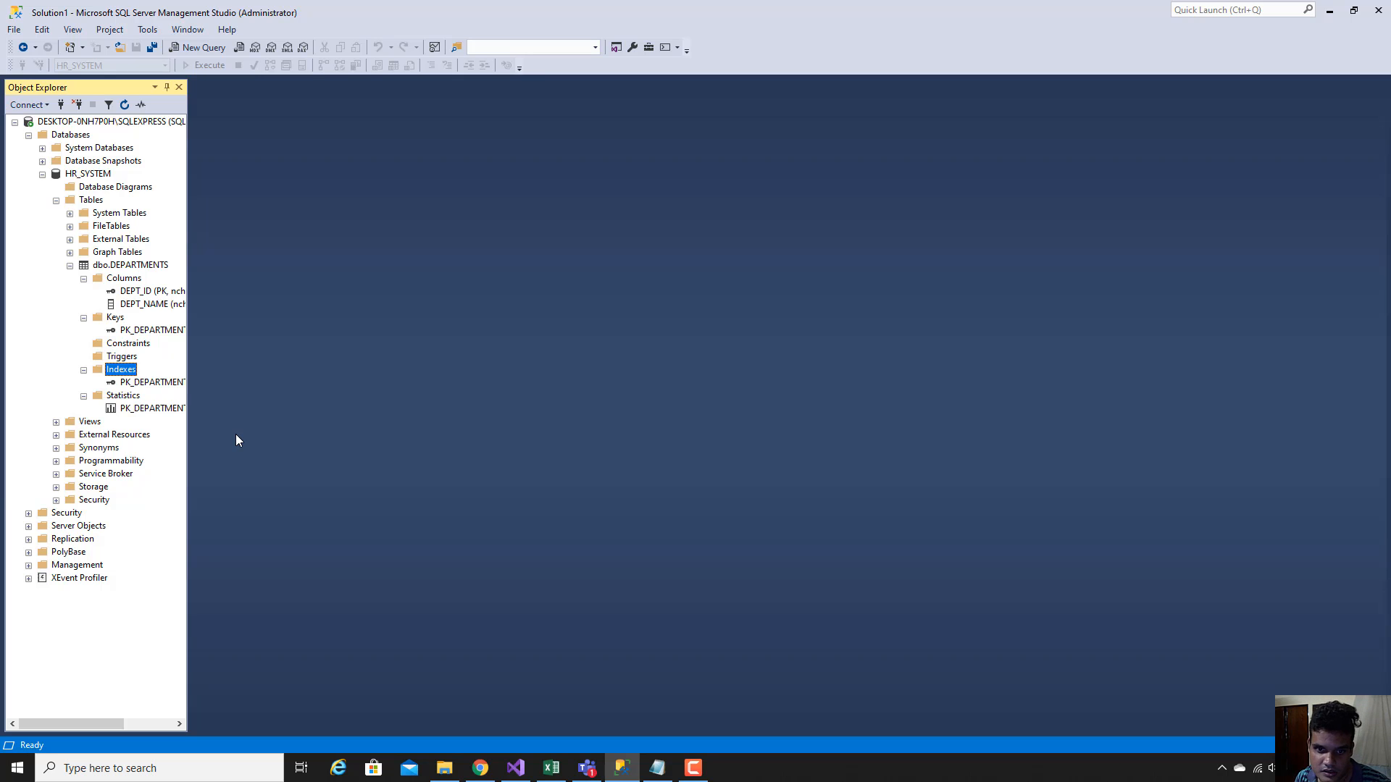
left_click(136, 384)
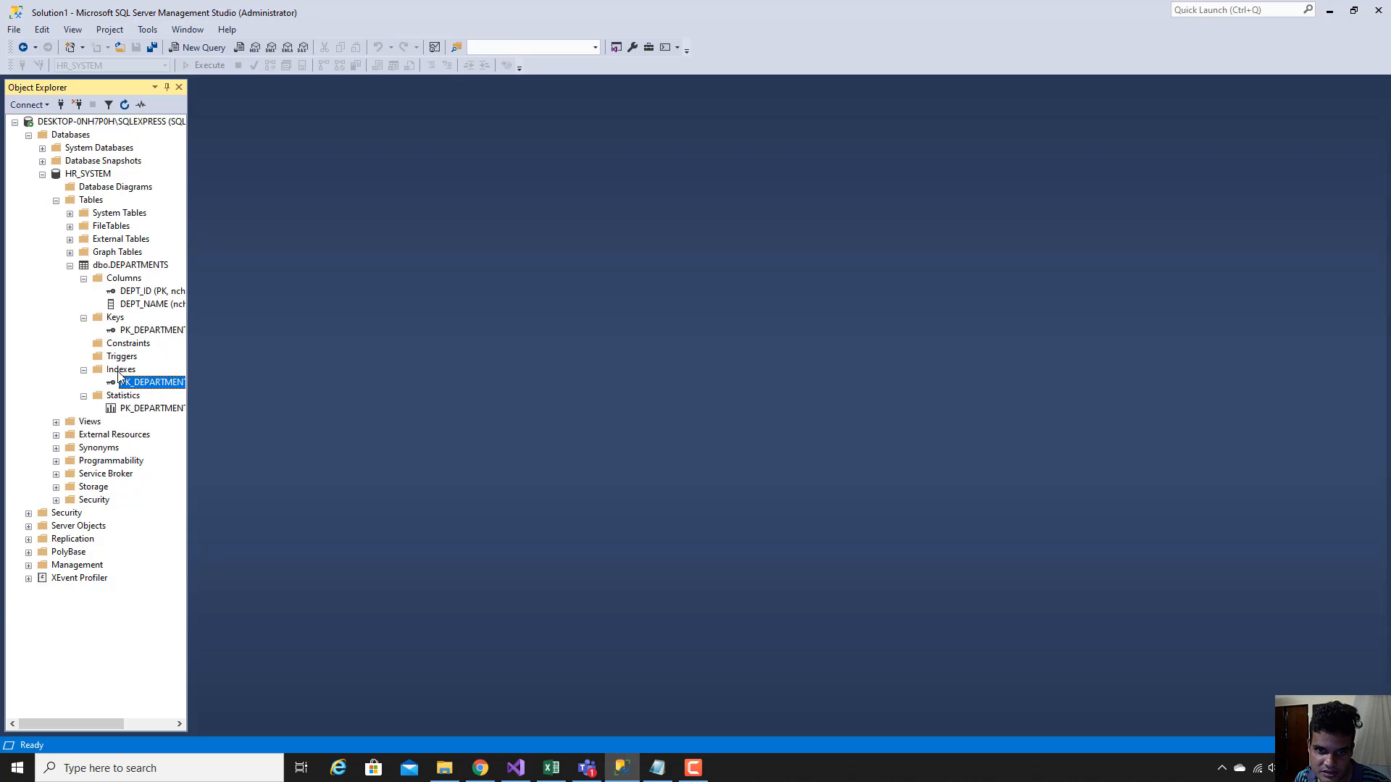